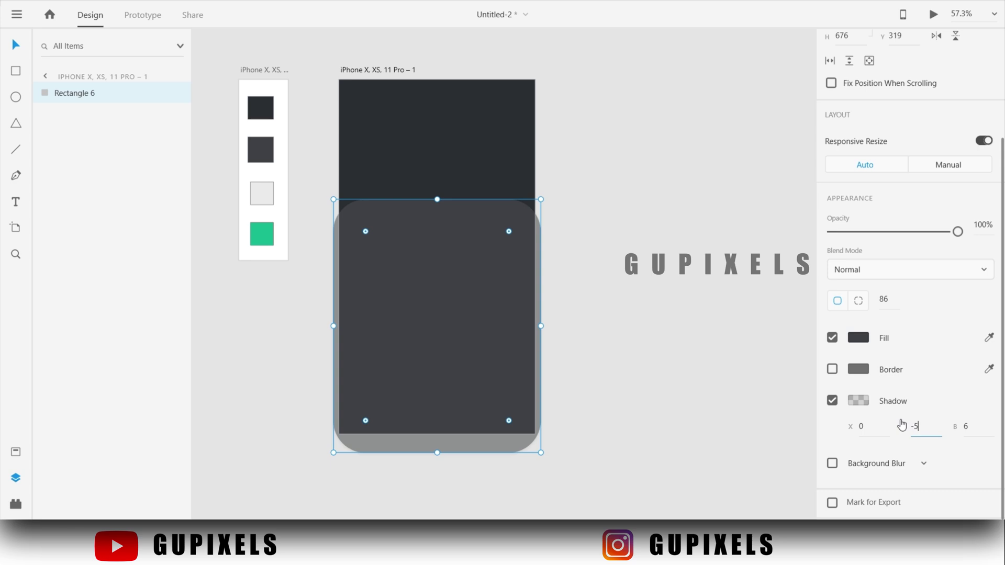
Step: Set the shadow blur of the large rounded panel to 8
click(964, 427)
text(8)
click(785, 413)
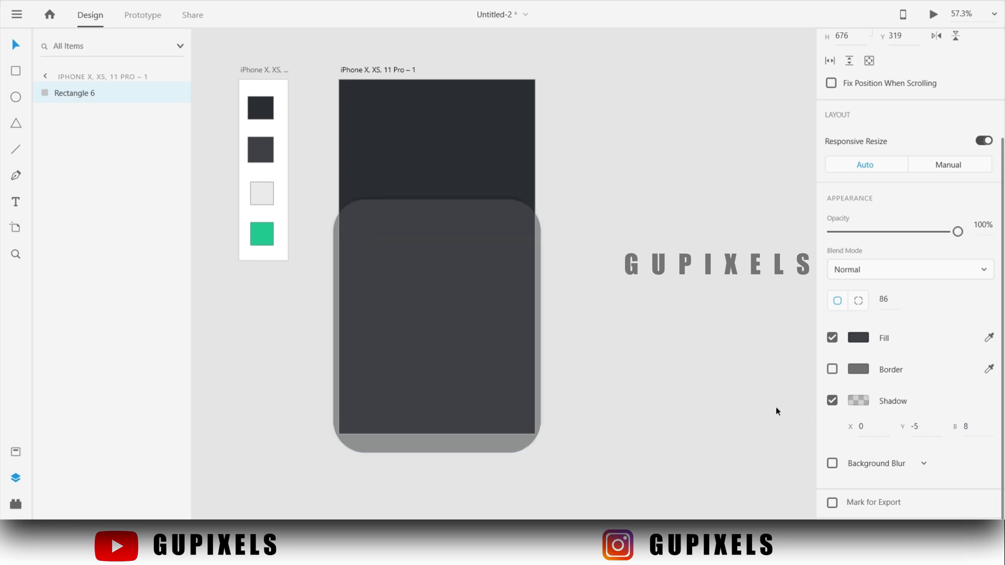
click(628, 360)
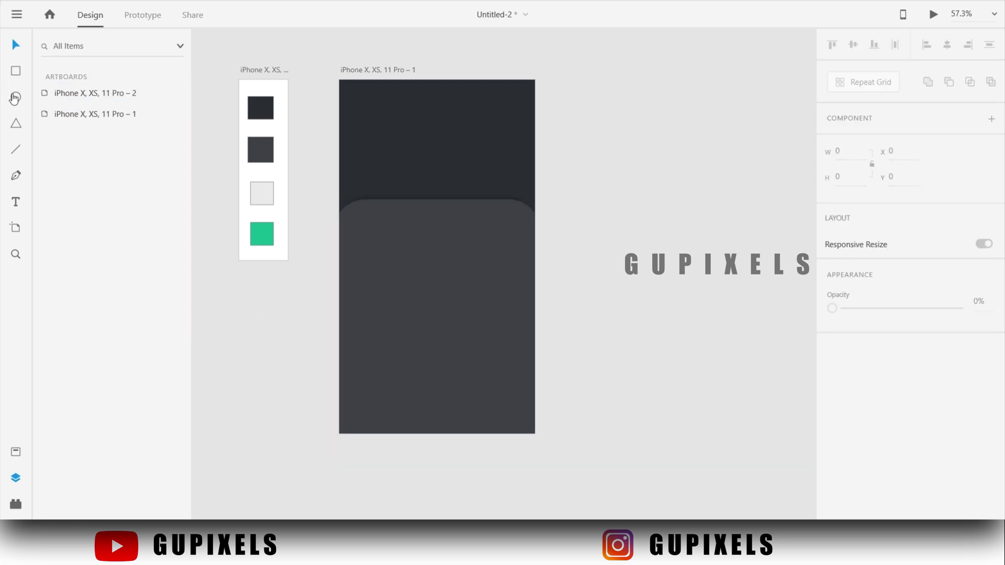
Step: Place a 79 × 79 square with corner radius 24 in the panel's upper-left area and group it with a duplicate in place
mouse_move(386, 257)
mouse_down()
mouse_move(413, 285)
mouse_move(402, 260)
mouse_move(386, 263)
mouse_up()
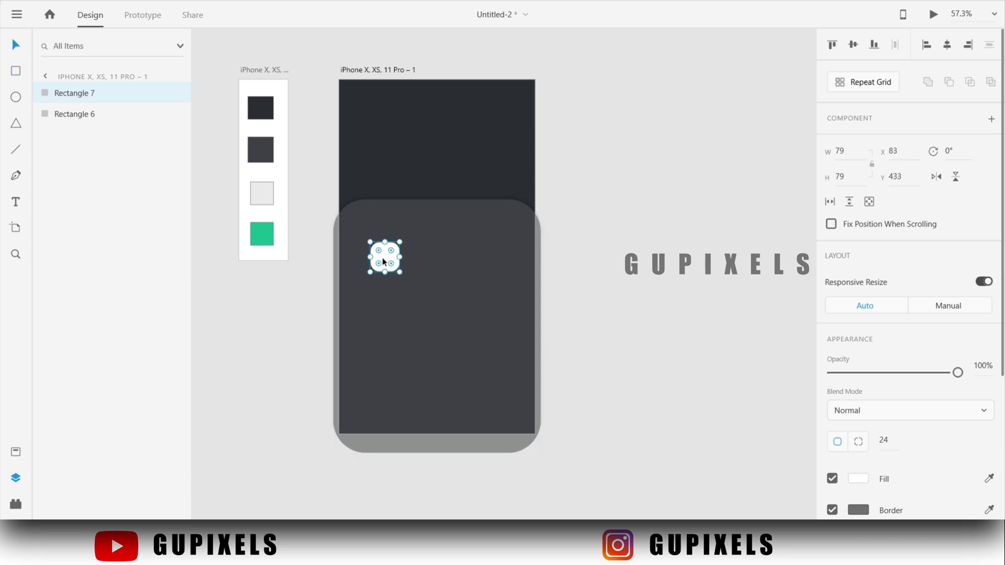
key(ctrl+d)
shift+click(88, 115)
key(ctrl+g)
click(46, 94)
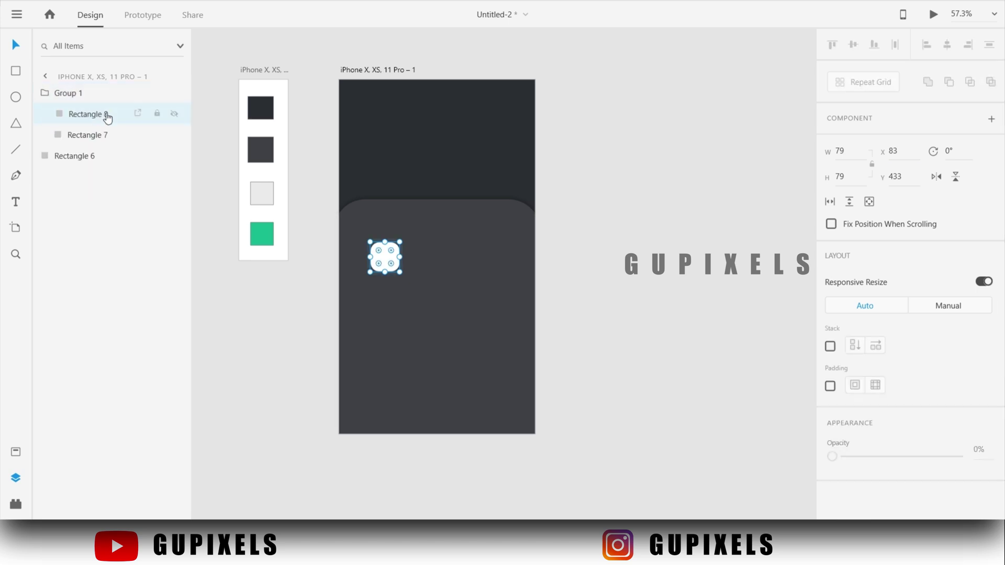
Step: Rename the group's front rectangle as light and its back rectangle as shadow
click(108, 118)
double_click(89, 119)
text(lig)
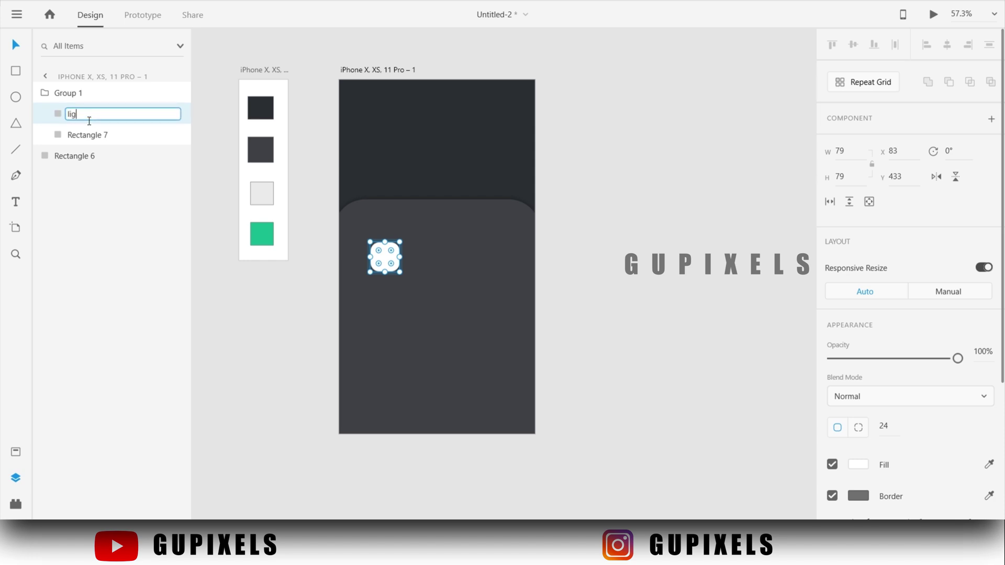
text(ht)
key(Return)
click(94, 134)
double_click(95, 135)
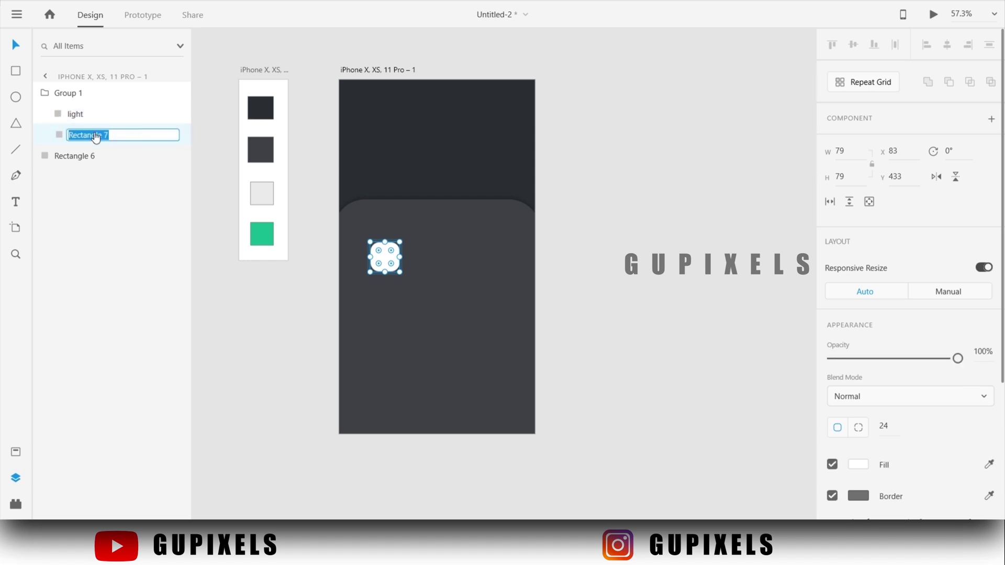
text(shadow)
key(Return)
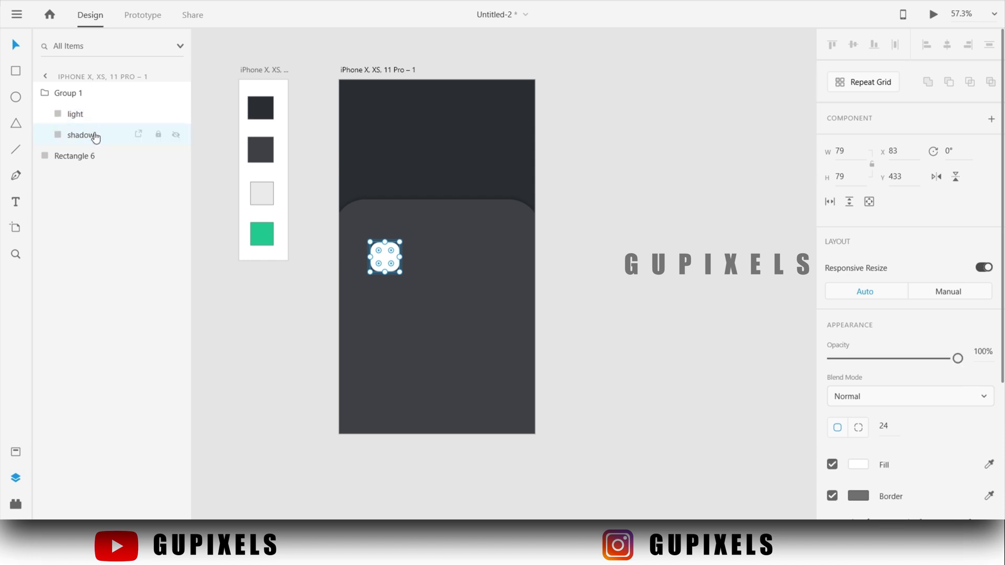
Step: Remove the border from the light rectangle and fill it with the darkest palette swatch
scroll(630, 354, down, 1)
scroll(871, 395, down, 5)
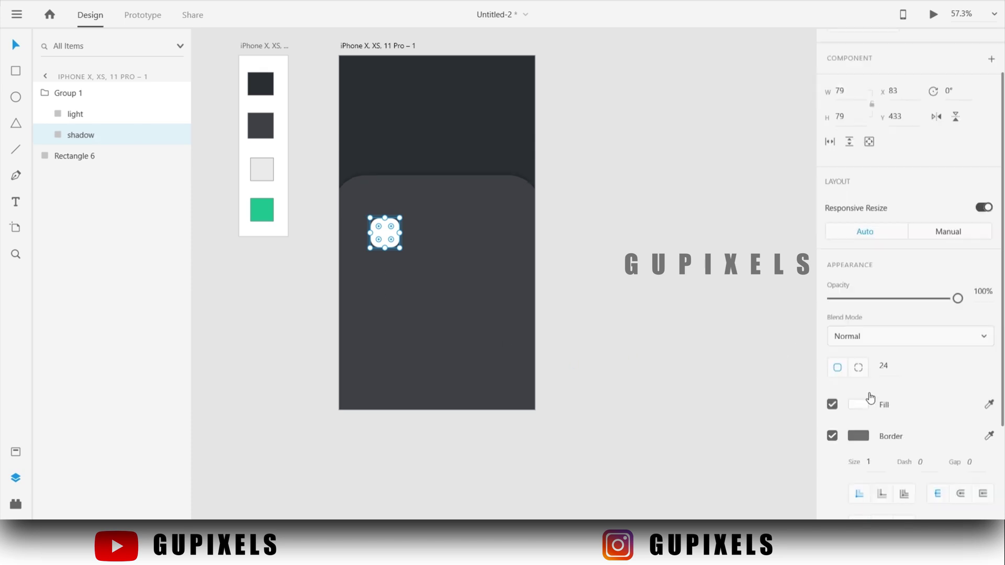
click(92, 116)
scroll(845, 330, down, 5)
click(832, 305)
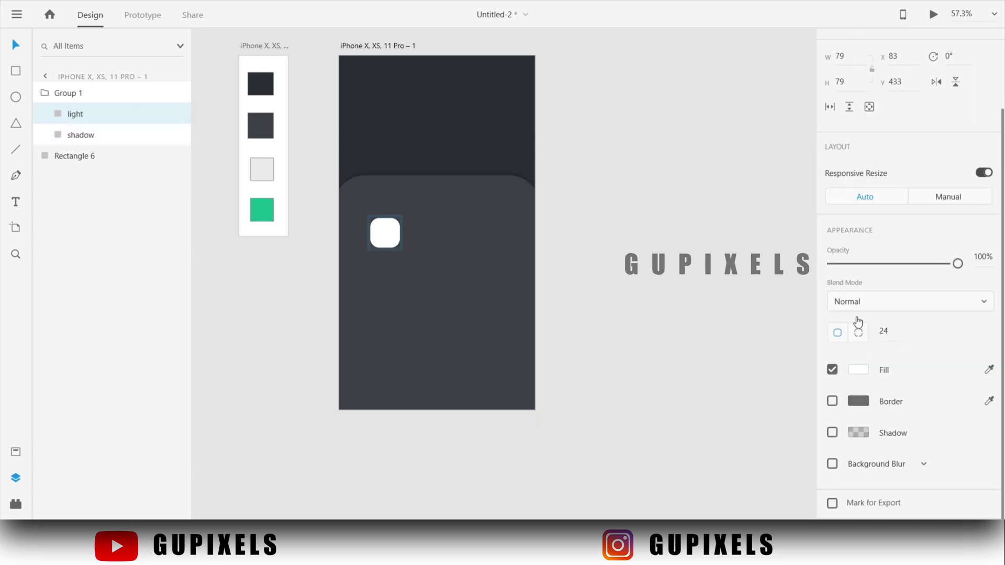
click(859, 370)
click(989, 370)
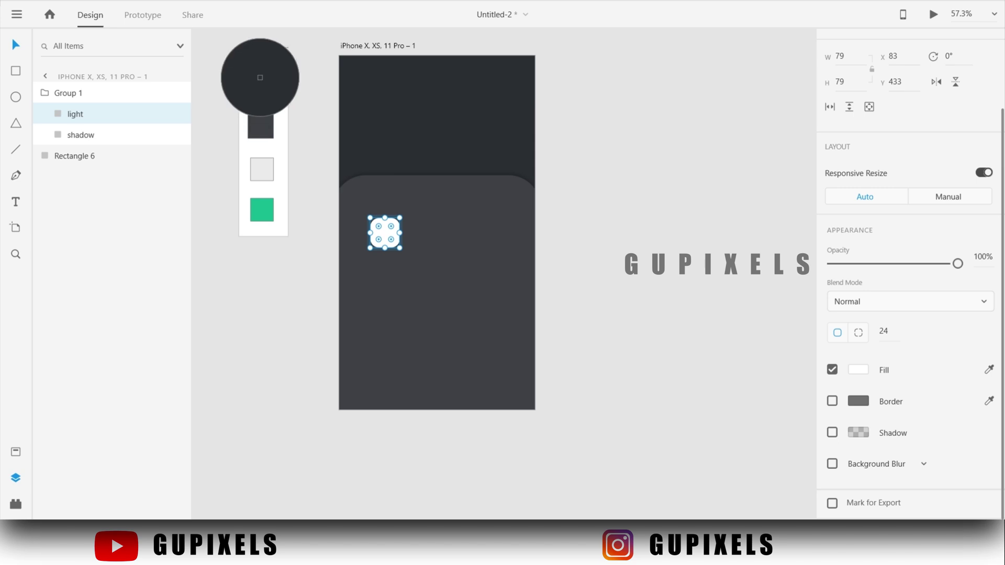
click(260, 84)
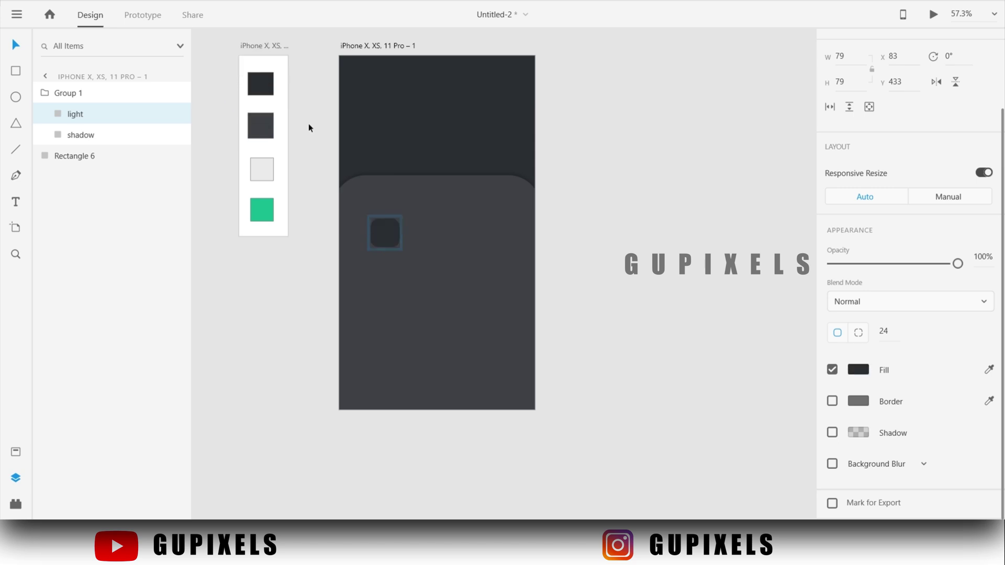
Step: Remove the border from the shadow rectangle and fill it with the same darkest palette swatch
click(65, 135)
scroll(838, 314, down, 5)
click(832, 305)
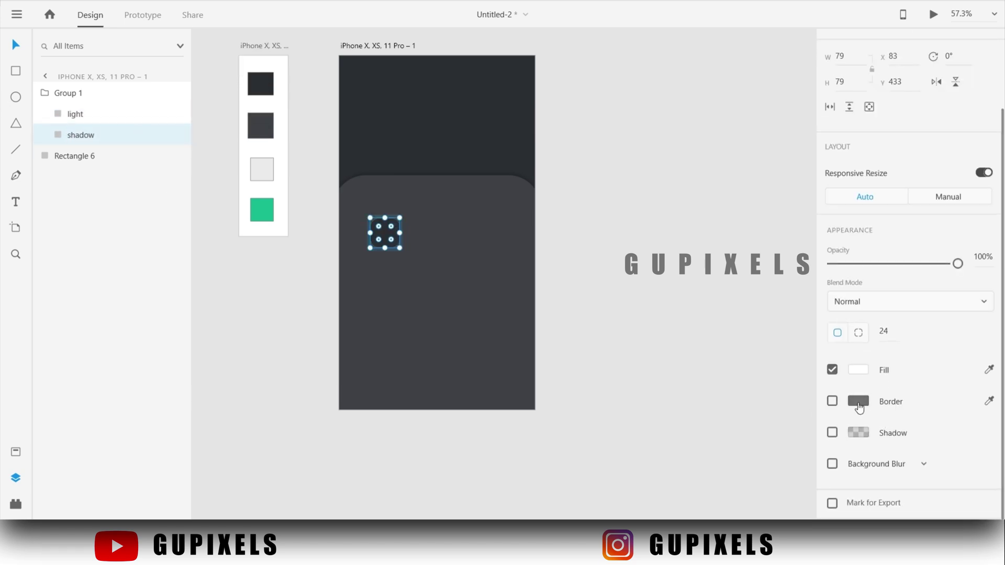
click(859, 371)
click(989, 370)
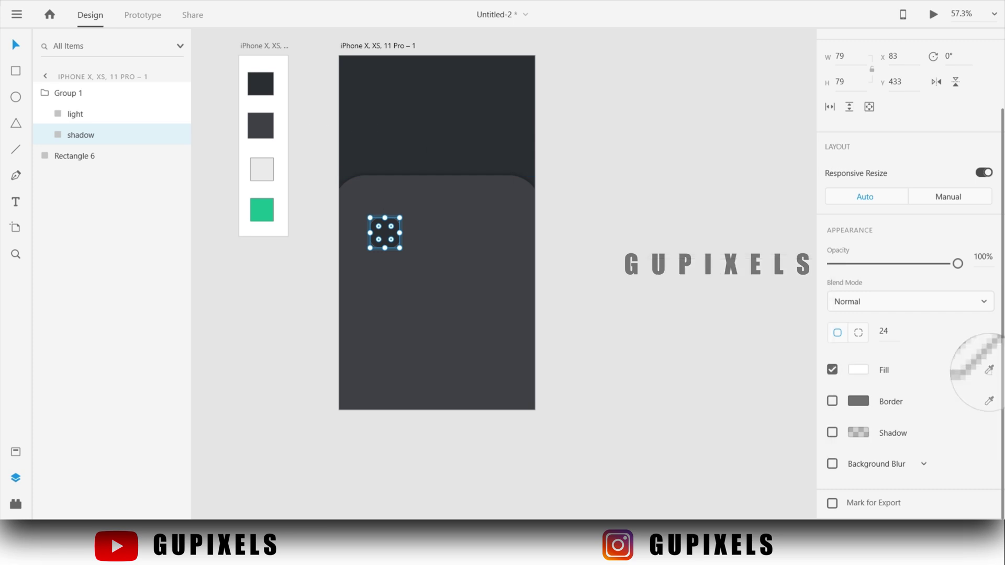
click(260, 84)
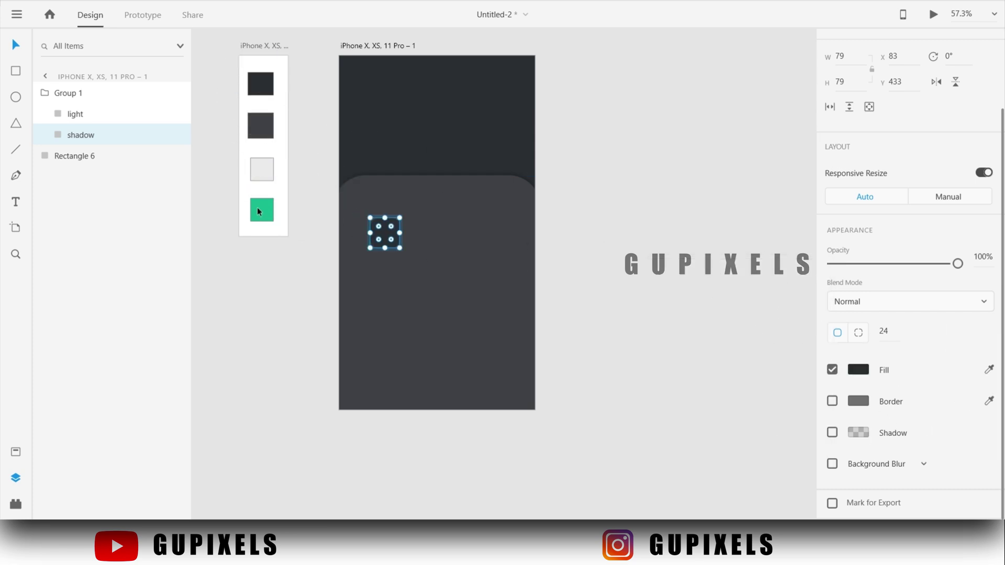
Step: Add a shadow to the light rectangle with X -5, Y -5 and blur 8
click(117, 116)
scroll(926, 440, down, 2)
click(832, 432)
scroll(882, 430, down, 1)
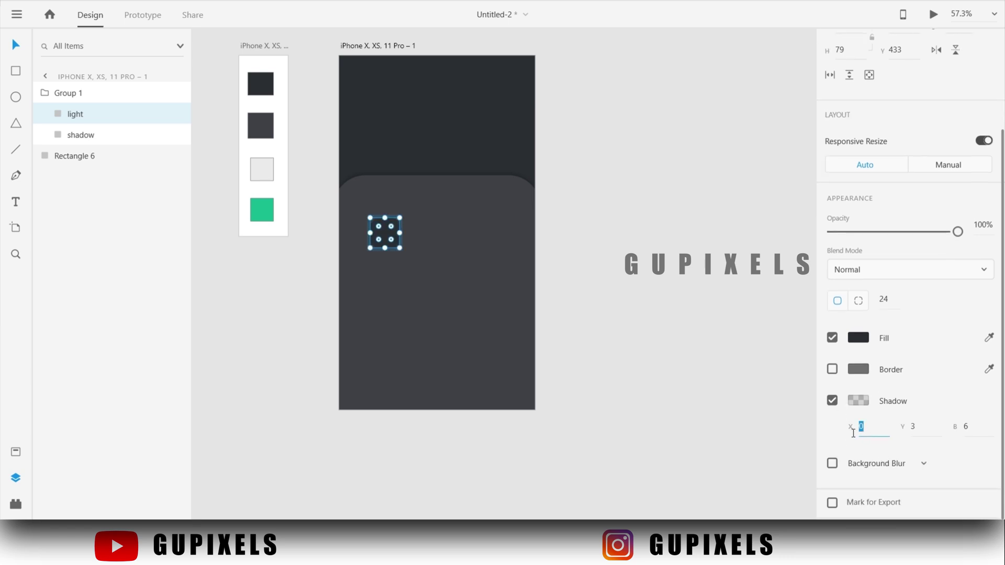
click(907, 436)
text(-5)
click(965, 427)
key(Return)
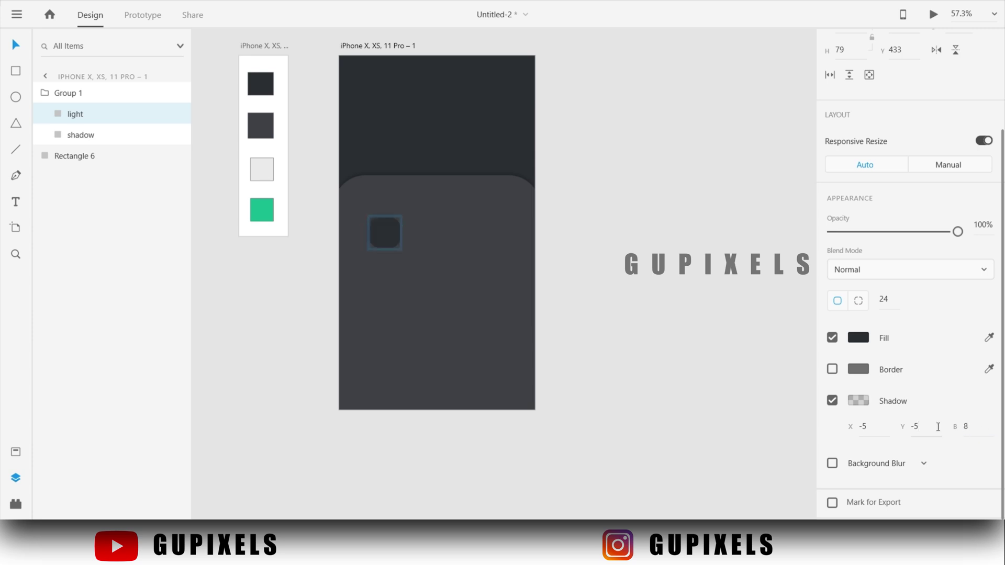
Step: Change the light rectangle's shadow colour to white (#FFFFFF) and adjust its opacity for a soft highlight
click(868, 404)
drag(658, 349, 663, 315)
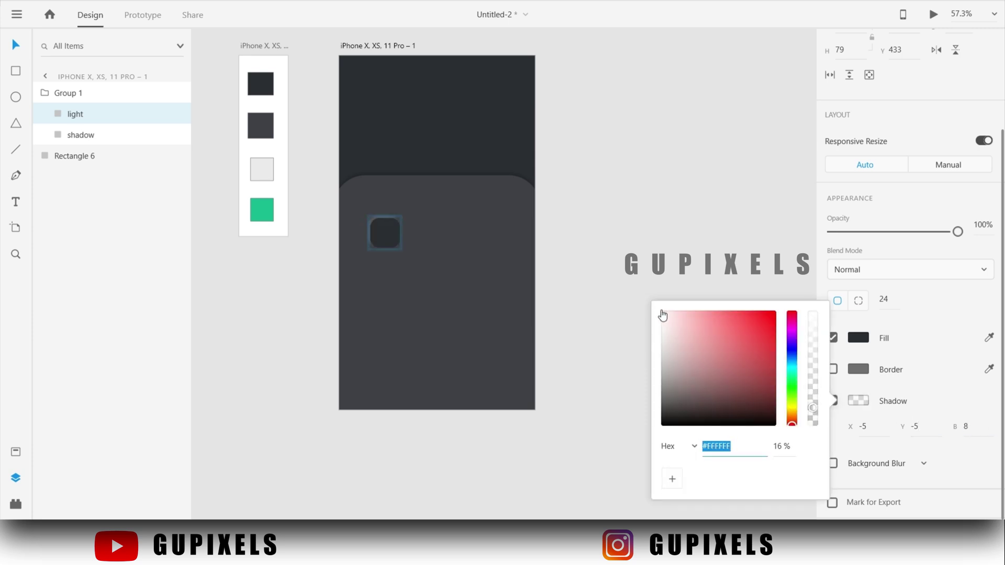
click(817, 399)
click(476, 308)
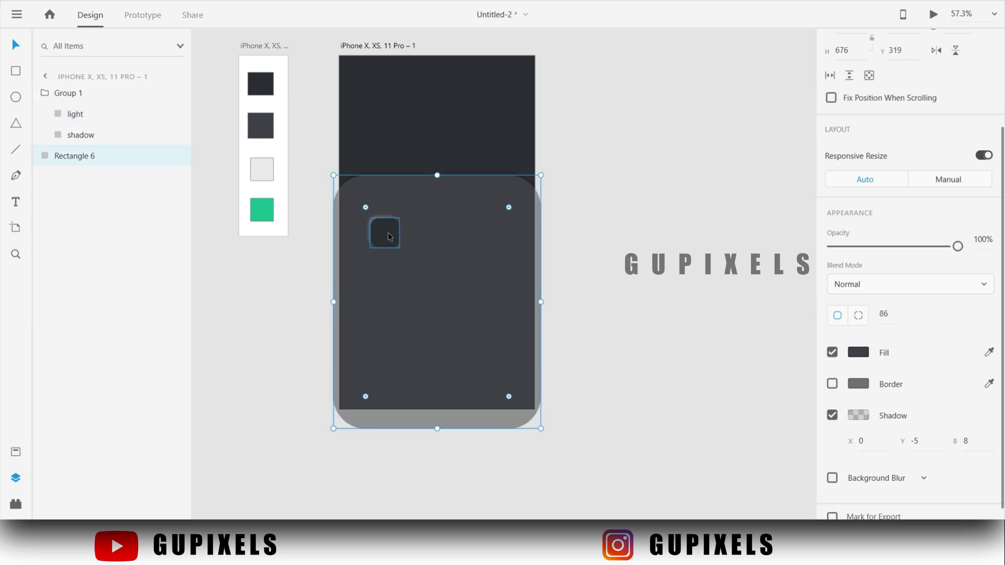
Step: Add a shadow to the shadow rectangle with X 5, Y 5 and blur 8
click(93, 137)
scroll(916, 445, down, 2)
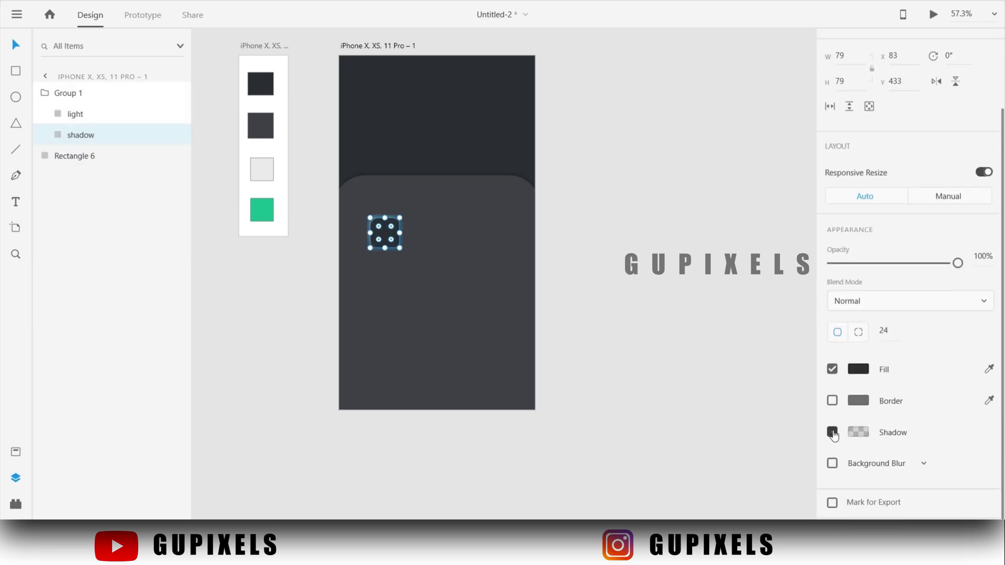
click(832, 432)
text(5)
key(Tab)
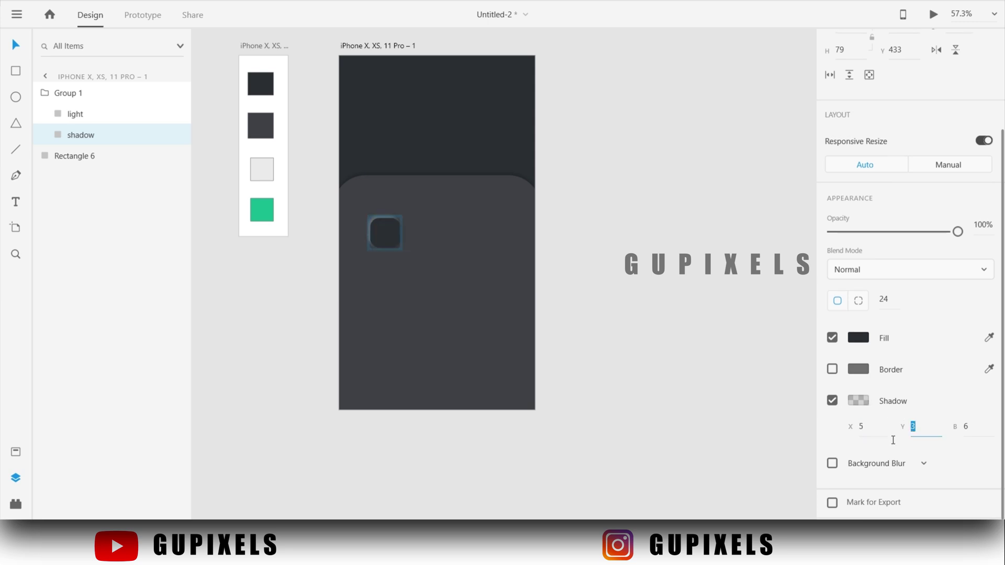
Step: Raise the opacity of the shadow rectangle's black shadow to make it clearly darker
click(864, 404)
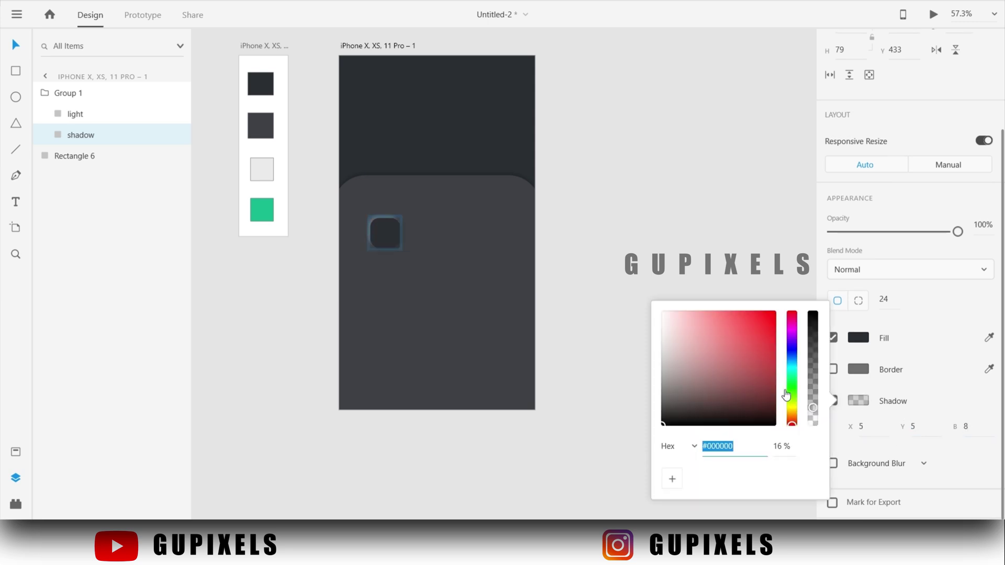
click(814, 362)
drag(814, 363, 814, 355)
click(592, 343)
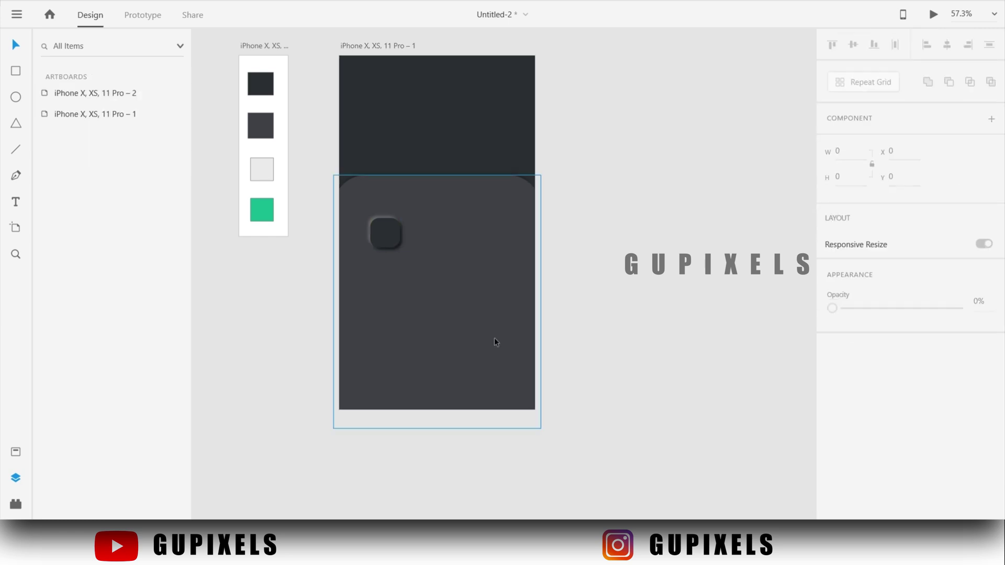
Step: Duplicate the button group three times to the right to form an evenly spaced row of four
click(379, 230)
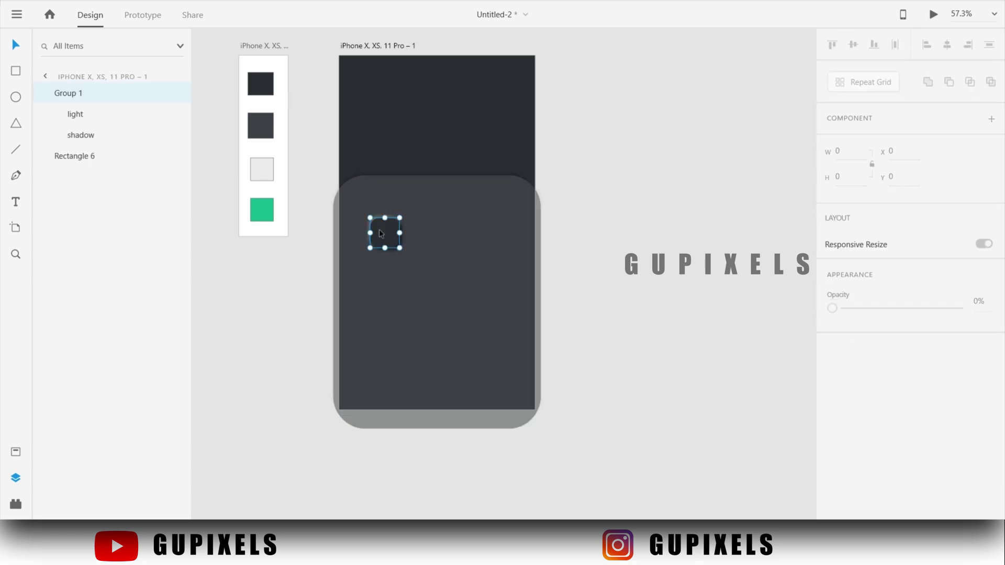
drag(385, 237, 498, 232)
click(464, 313)
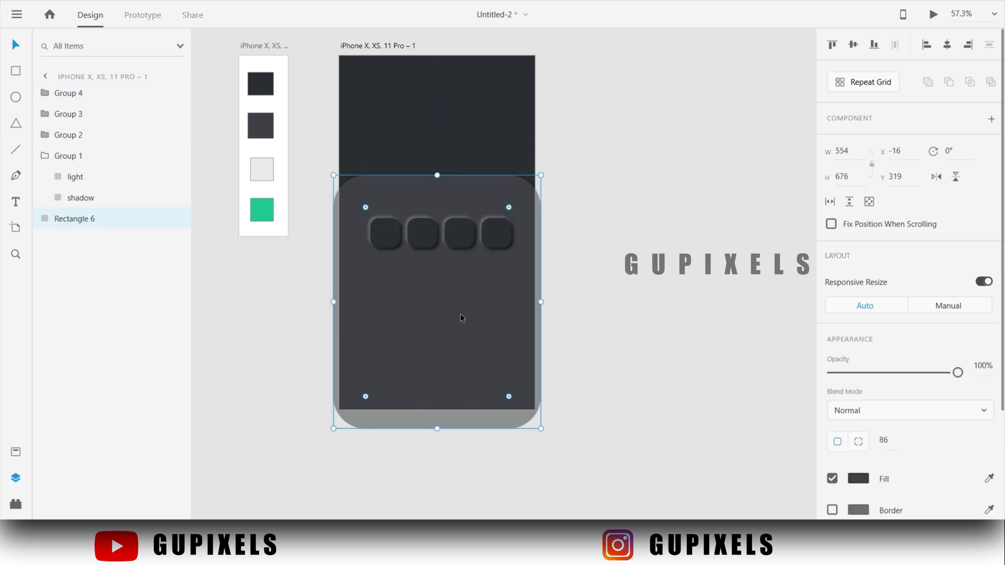
click(389, 242)
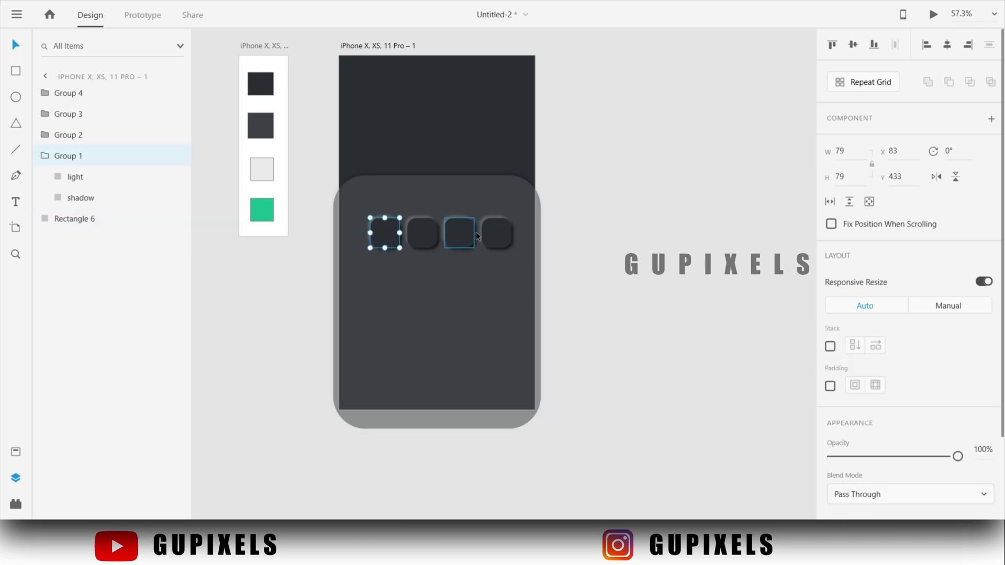
shift+click(497, 236)
click(434, 316)
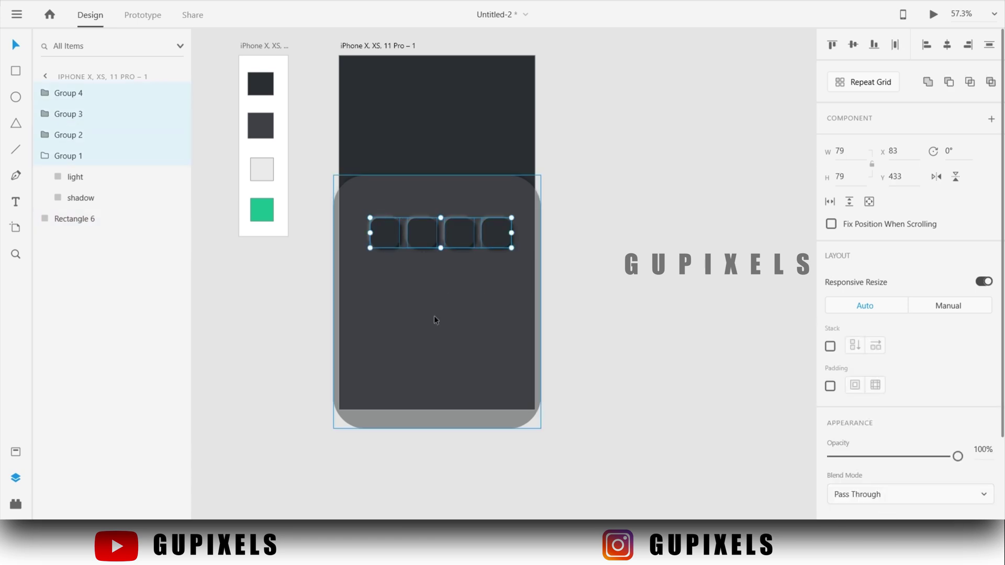
Step: Duplicate the first three buttons of the row directly below as a second row at Y 536
click(386, 235)
shift+click(422, 234)
shift+click(458, 237)
drag(457, 237, 457, 321)
key(ctrl+z)
key(ctrl+z)
key(ctrl+z)
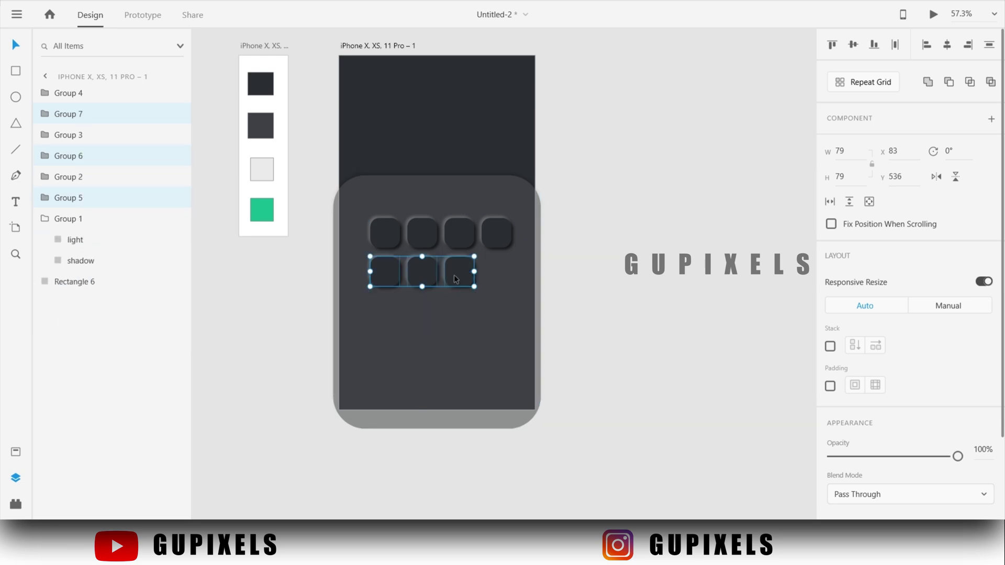
Step: Fill the light rectangle of the second row's first button with the panel's grey
double_click(391, 270)
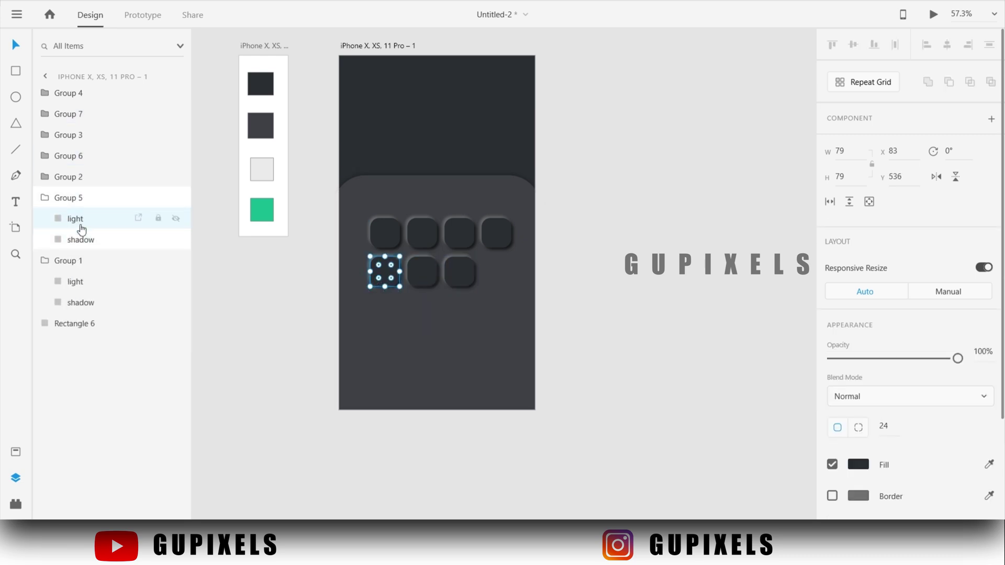
scroll(862, 323, down, 4)
click(862, 341)
click(989, 337)
click(415, 309)
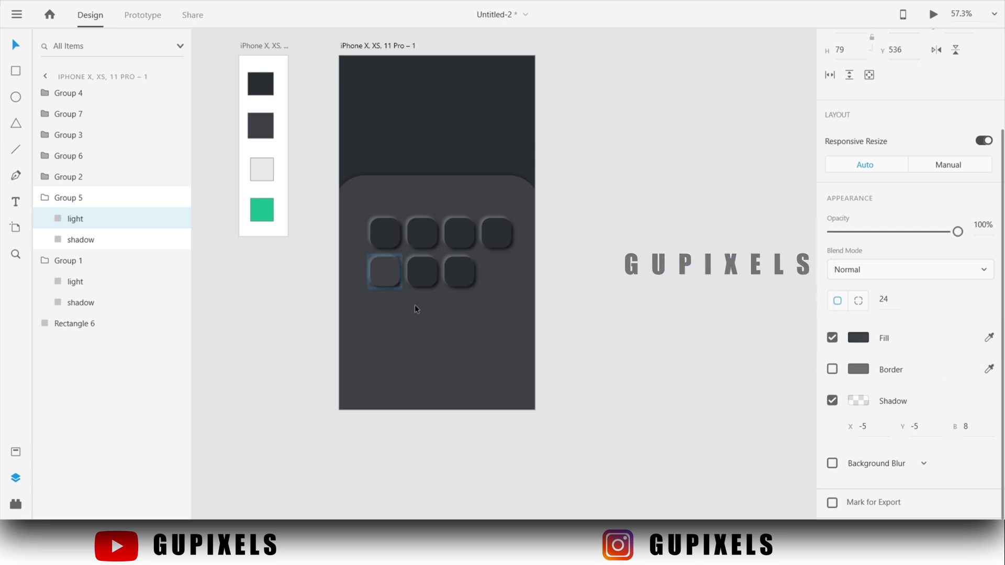
Step: Fill the second and third buttons of the second row with the panel's grey
click(422, 271)
scroll(924, 445, down, 3)
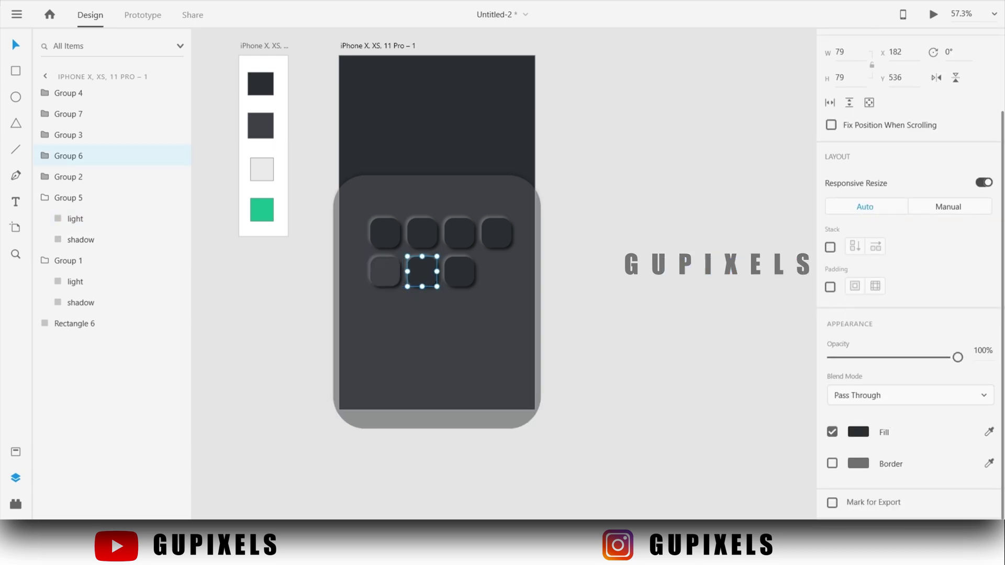
click(474, 362)
click(461, 274)
click(989, 433)
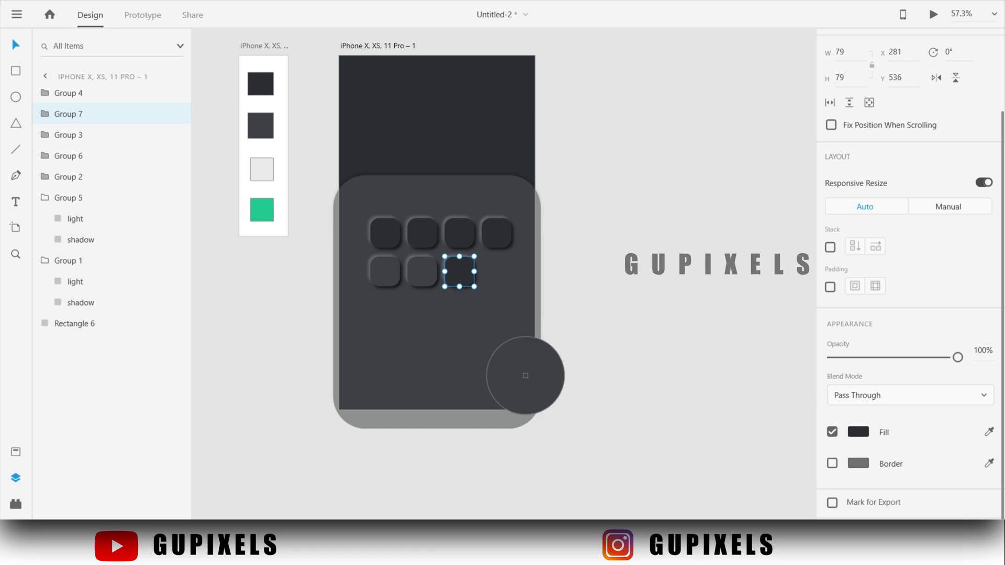
click(527, 353)
Step: Duplicate the row of three grey buttons downward three times at even spacing, with the last row at Y 845
click(388, 280)
shift+click(433, 272)
shift+click(457, 270)
alt+drag(458, 272, 458, 386)
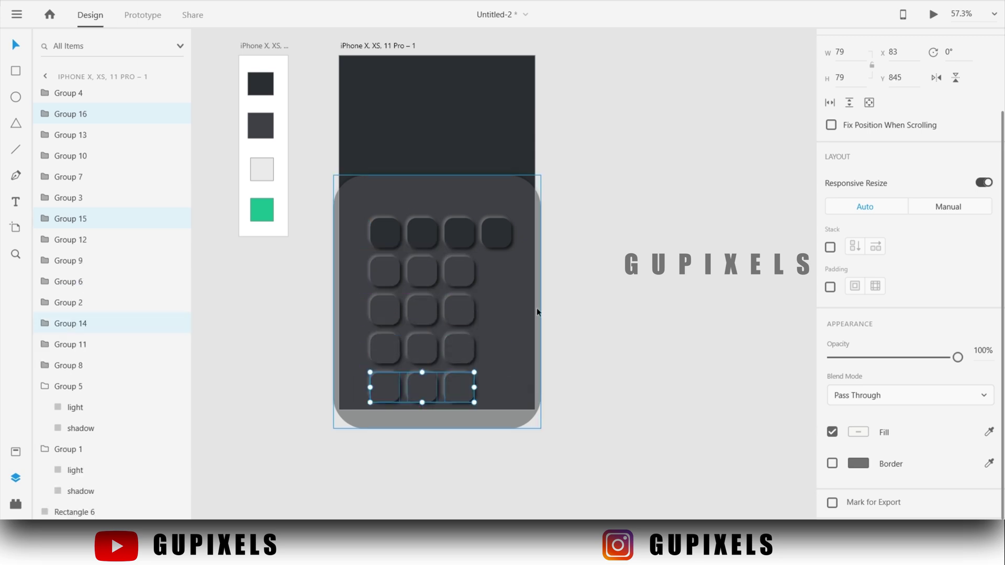
Step: Duplicate the dark last-column button down the column, making the lowest copy 182 high at Y 742 to span two rows
click(499, 234)
alt+drag(501, 235, 498, 269)
alt+drag(498, 270, 504, 402)
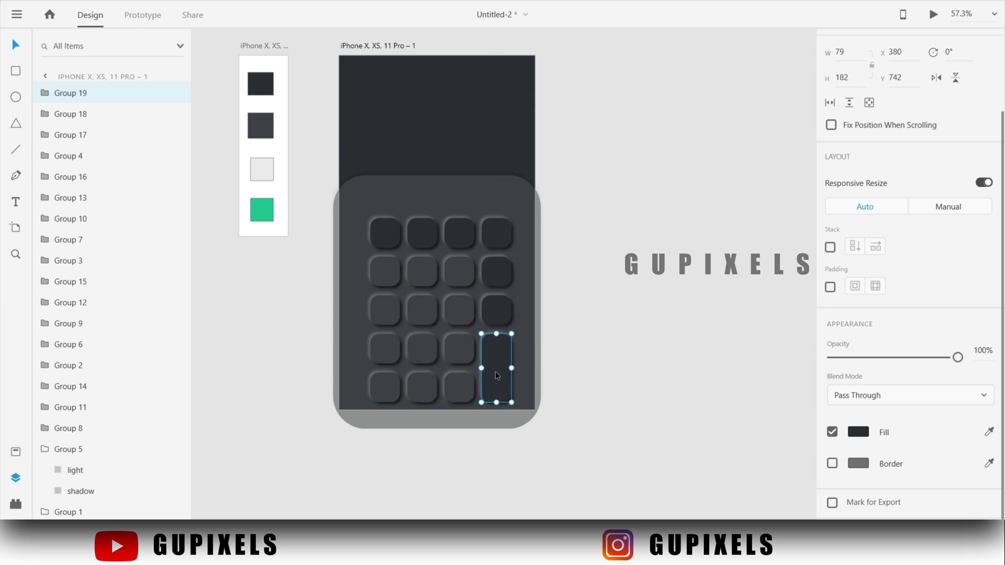
Step: Fill the tall button in the last column with the palette's green swatch
click(989, 433)
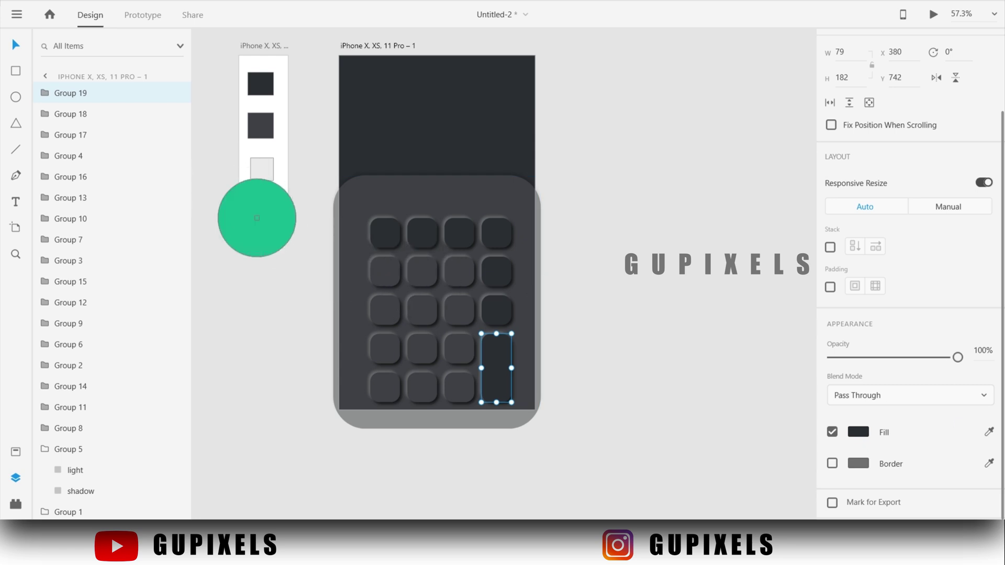
click(262, 210)
click(530, 358)
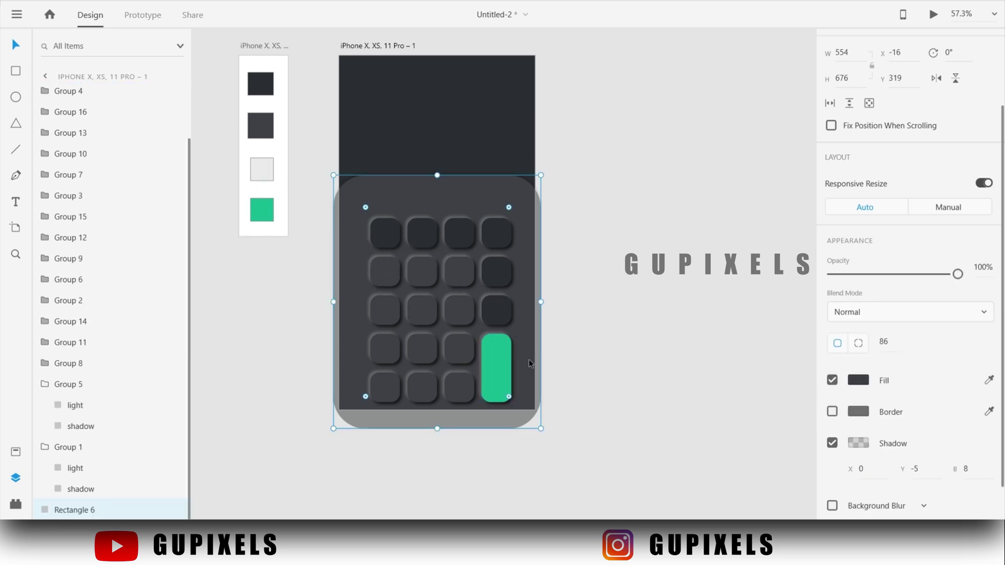
Step: Recolour the shadow of the tall green button's light layer to a green tint and adjust the shadow's opacity
click(582, 344)
click(503, 356)
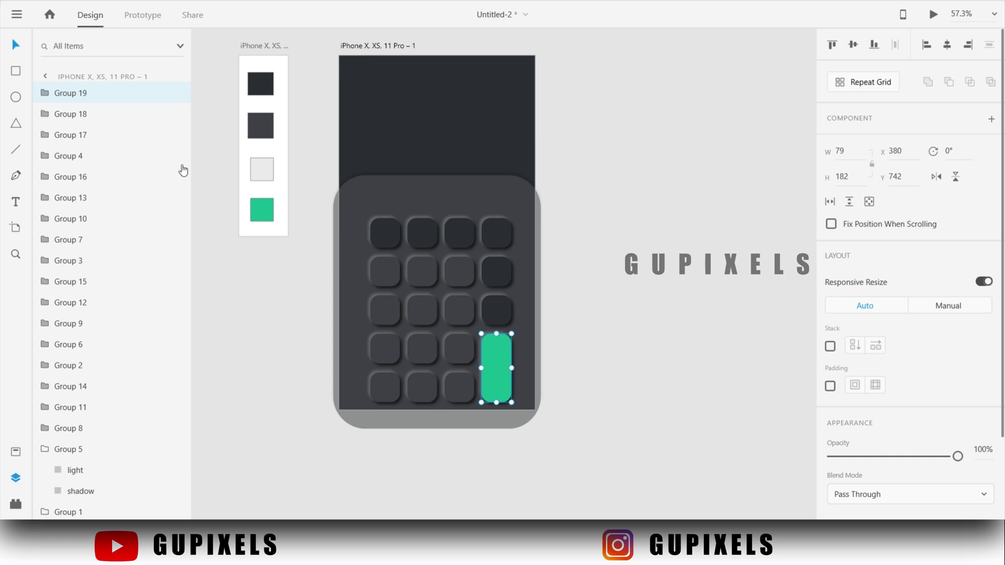
click(48, 99)
click(71, 113)
scroll(869, 403, down, 2)
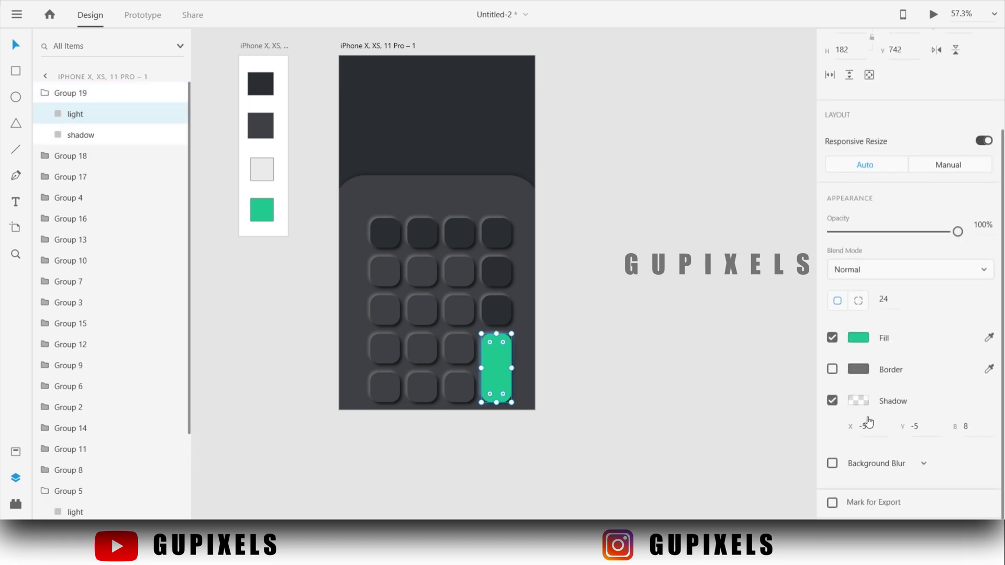
click(865, 402)
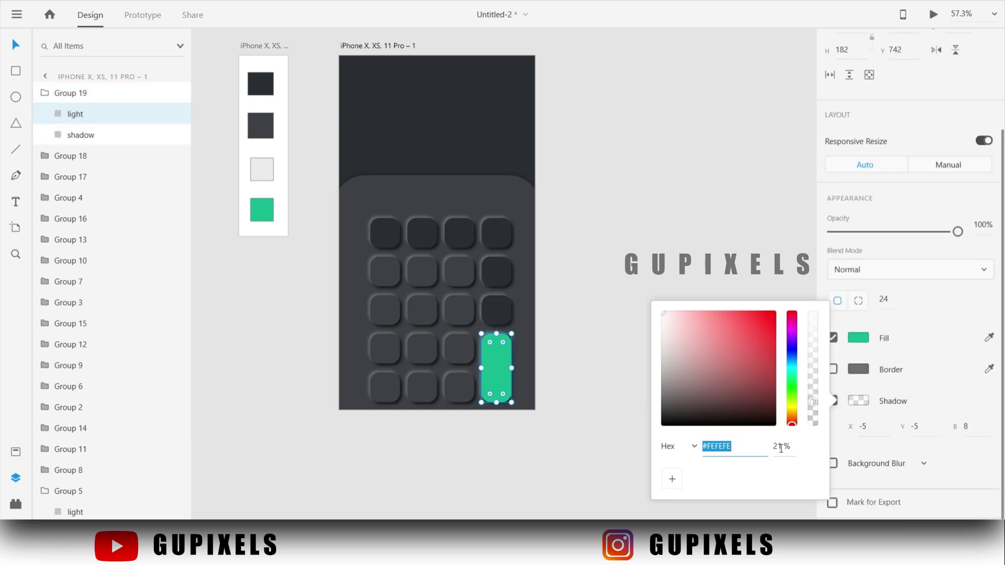
click(794, 378)
drag(755, 362, 707, 322)
drag(793, 384, 733, 315)
drag(813, 399, 818, 387)
click(705, 275)
click(630, 299)
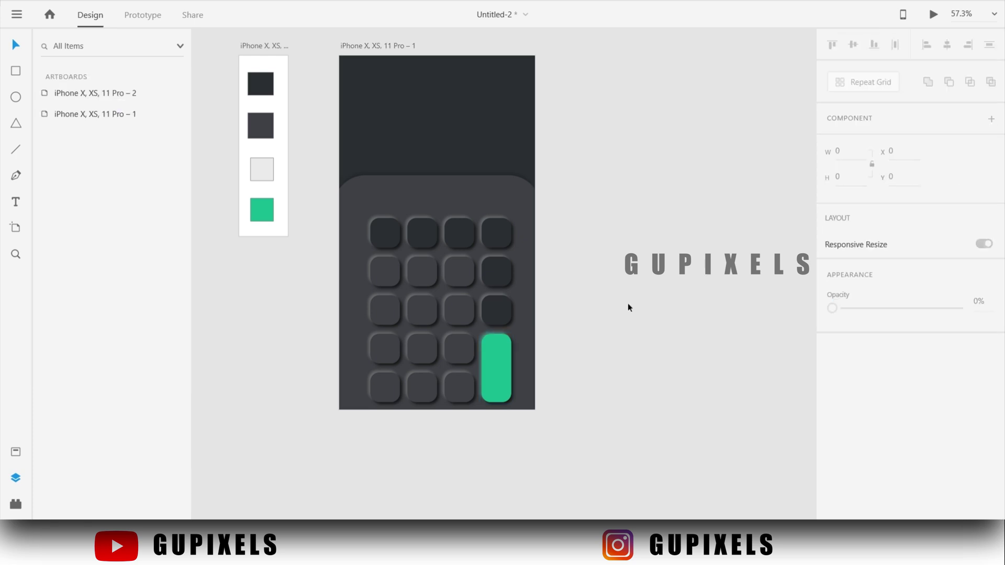
Step: Select all the button groups together and move the whole keypad left and up, with its first column at X 73
click(385, 233)
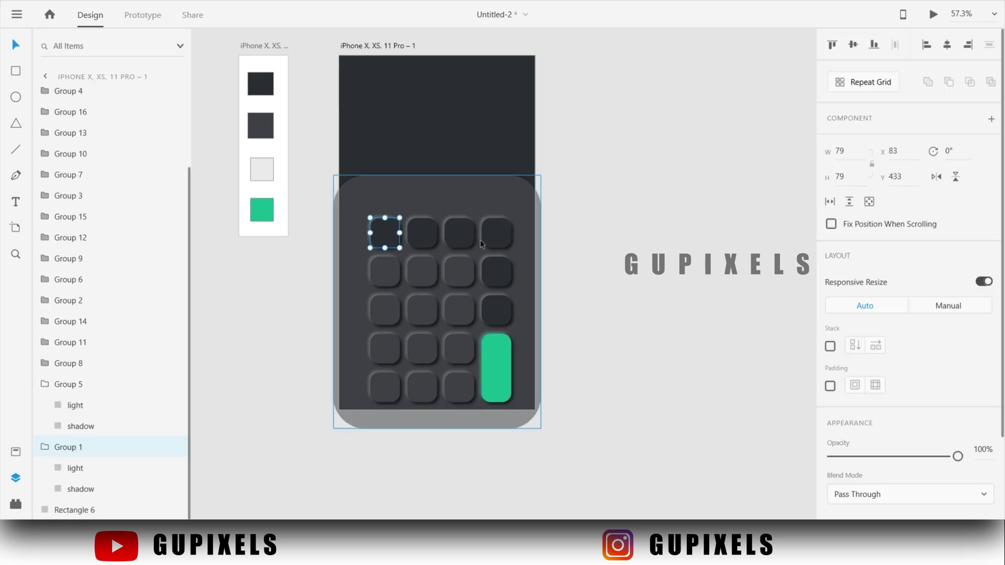
click(44, 447)
click(45, 426)
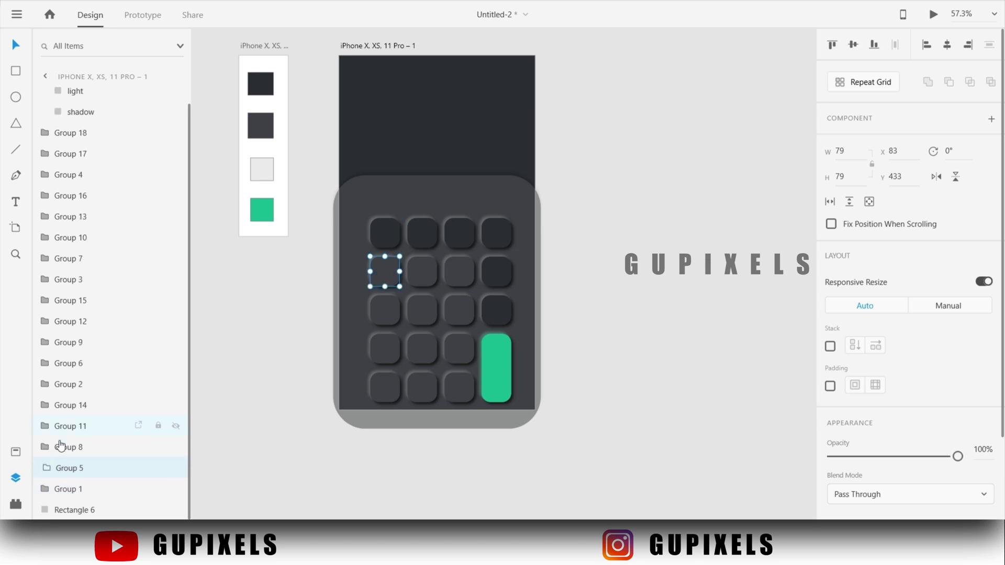
click(74, 492)
shift+click(78, 133)
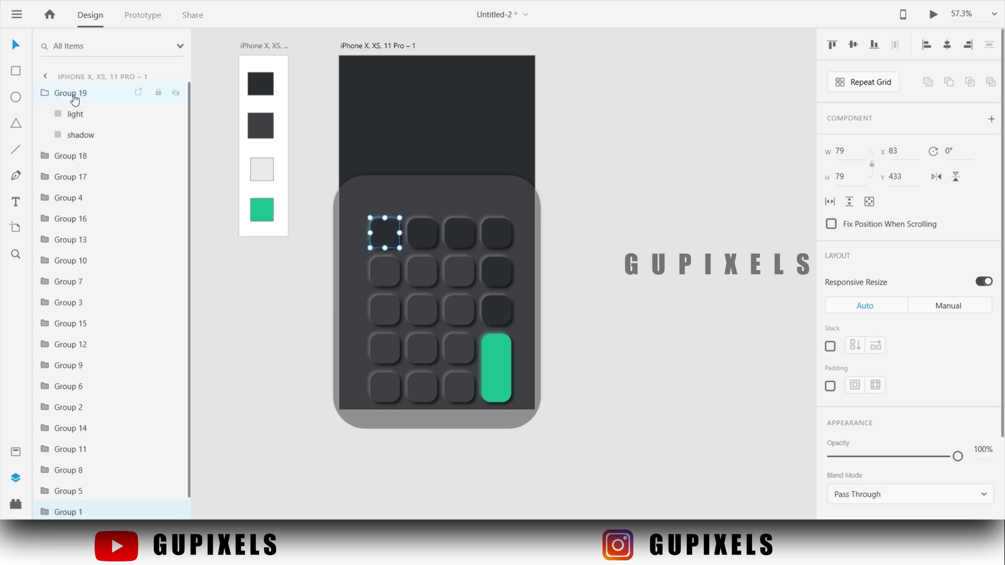
drag(455, 279, 455, 271)
click(585, 264)
Step: Fill the three small buttons of the bottom row with the dark background colour
scroll(584, 257, up, 2)
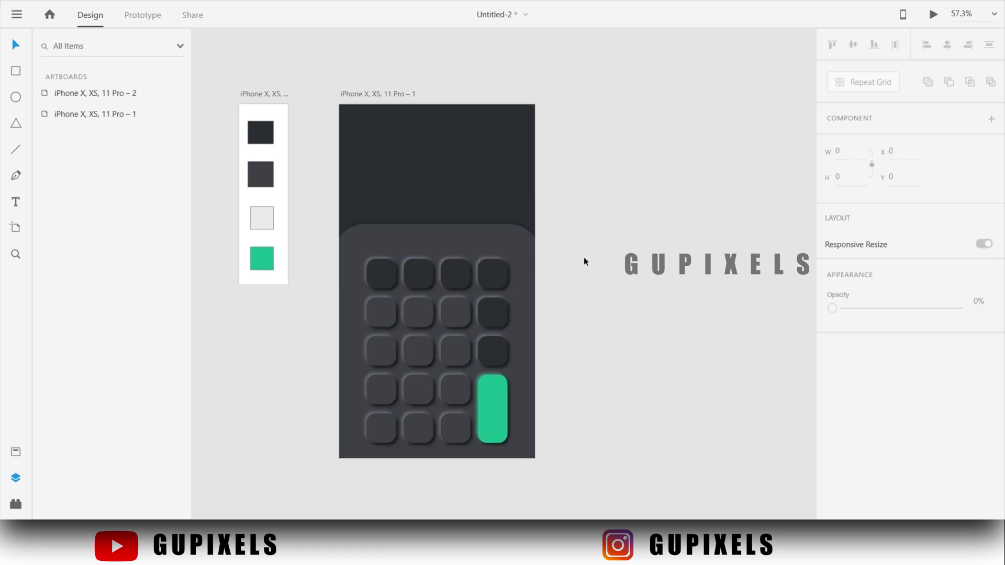
scroll(583, 258, down, 1)
click(376, 402)
shift+click(417, 404)
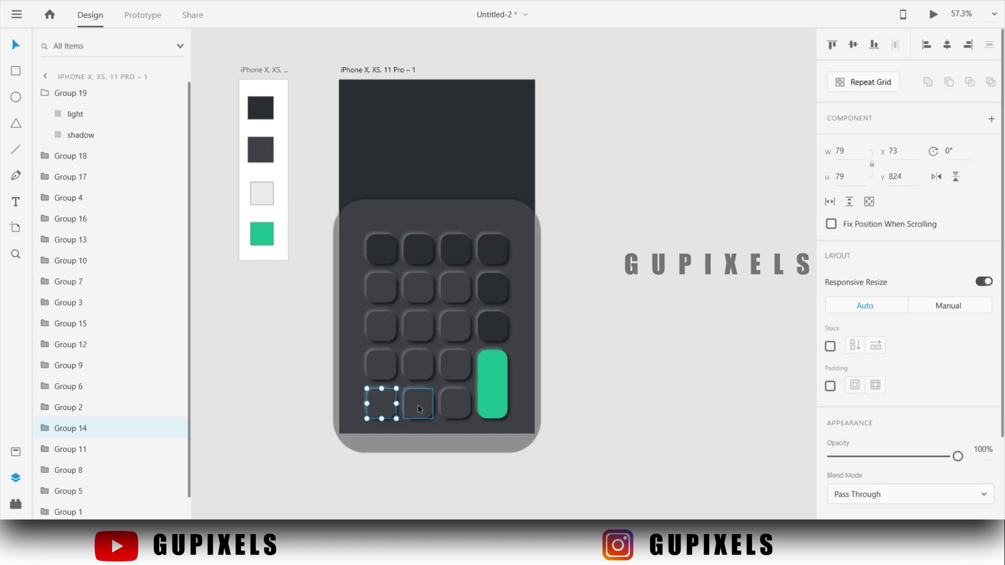
shift+click(461, 411)
scroll(974, 442, down, 3)
click(989, 432)
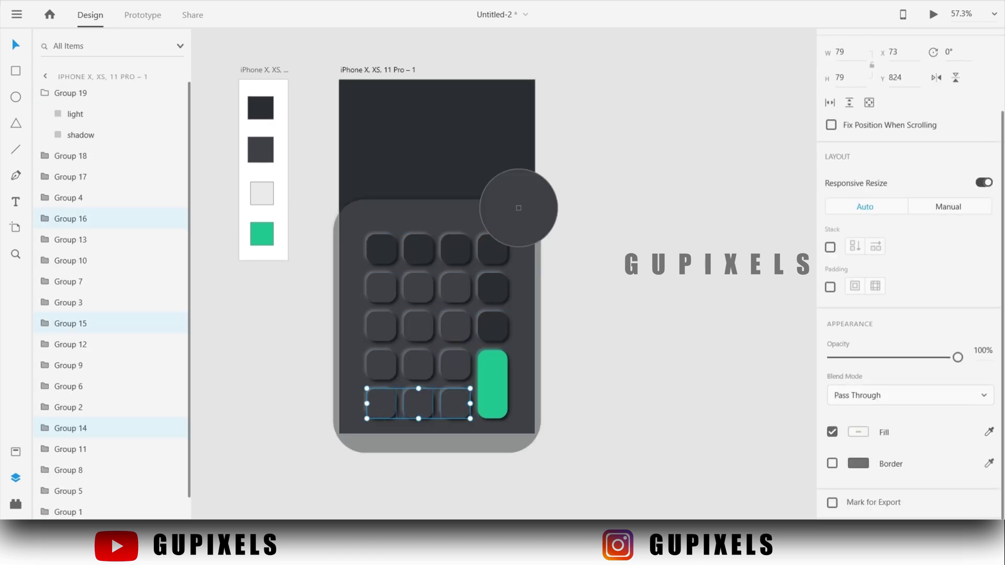
click(519, 208)
click(601, 263)
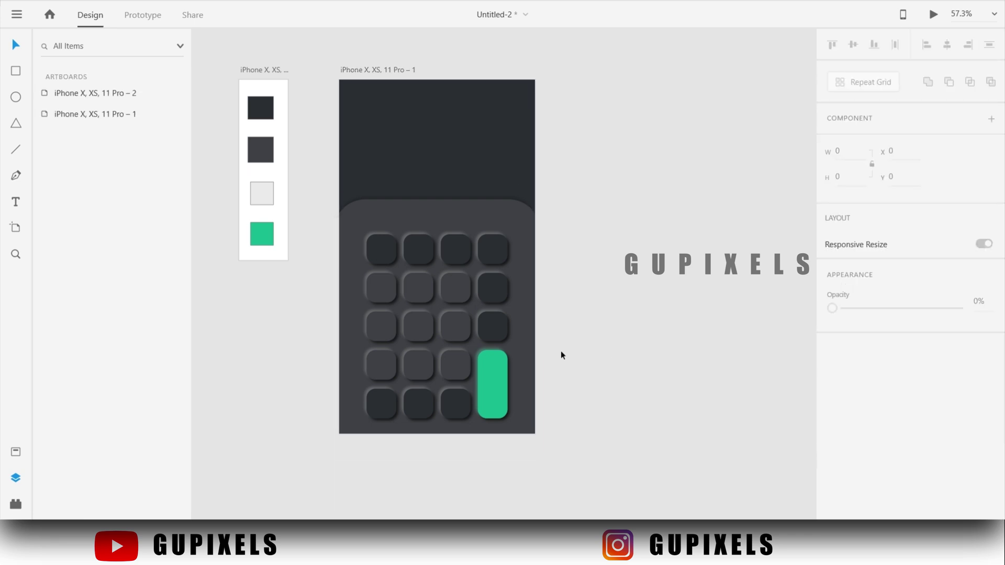
Step: Add the text "CALCULATOR" in the dark display area, filled with green sampled from the tall button
click(437, 172)
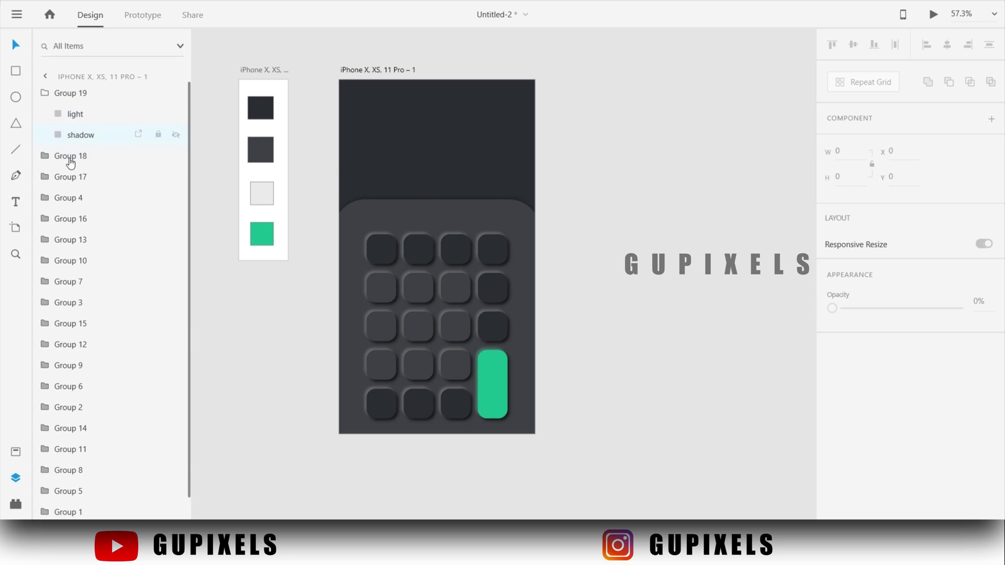
click(20, 200)
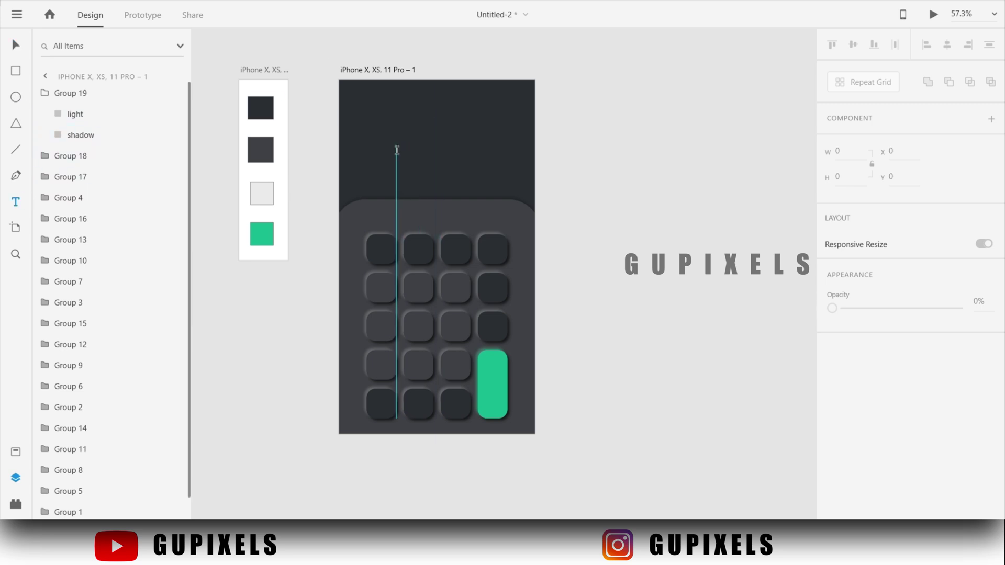
click(397, 143)
scroll(856, 365, down, 5)
click(858, 370)
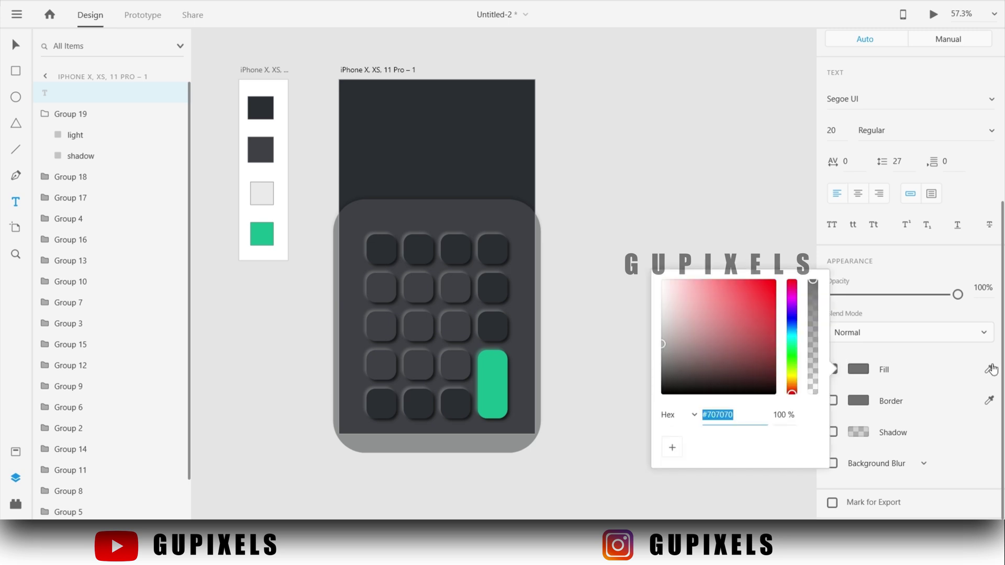
click(989, 369)
click(488, 366)
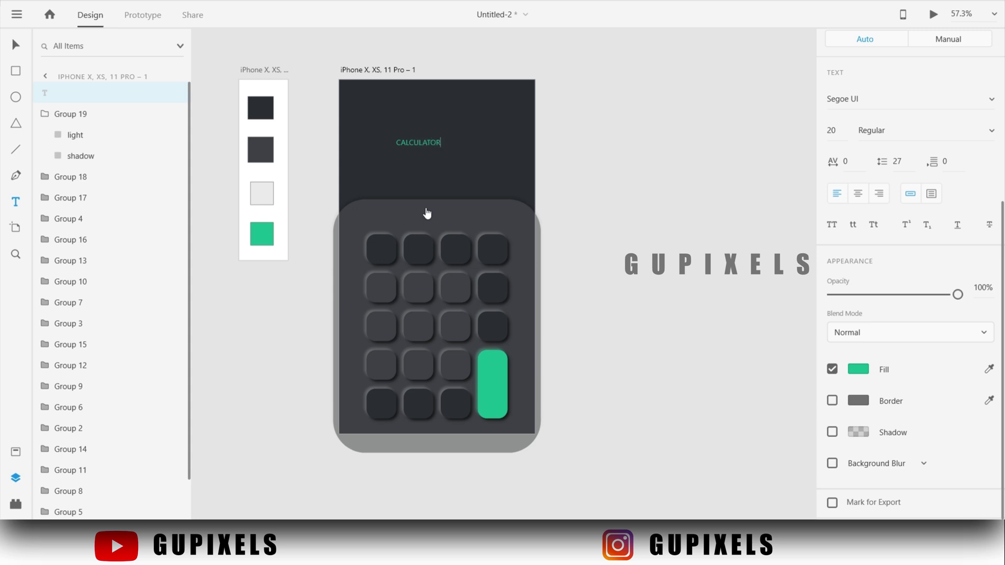
key(Escape)
Step: Set the CALCULATOR title's font size to 30 and move it to the top centre of the artboard
scroll(874, 369, up, 5)
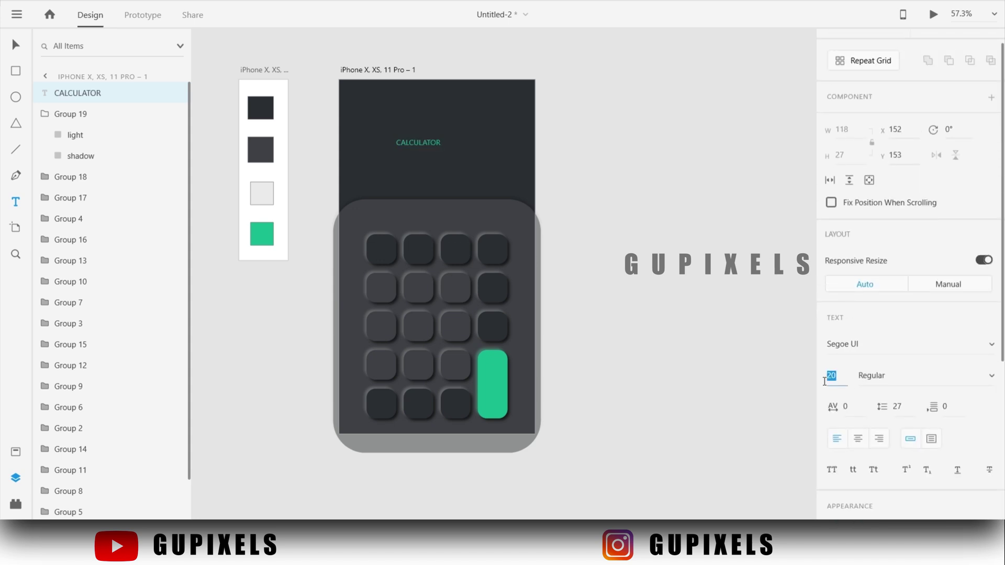
text(30)
key(Return)
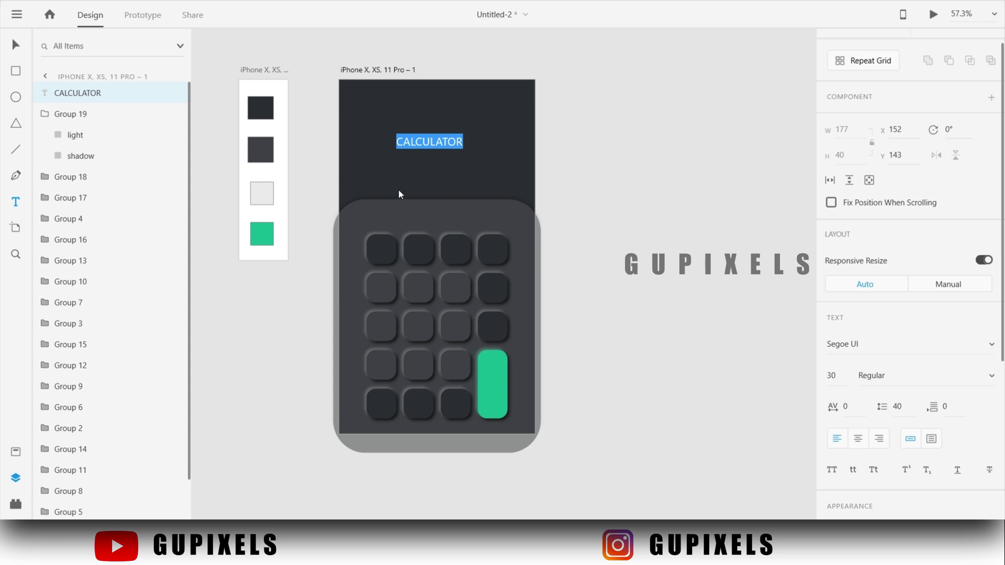
drag(423, 146, 428, 99)
click(498, 158)
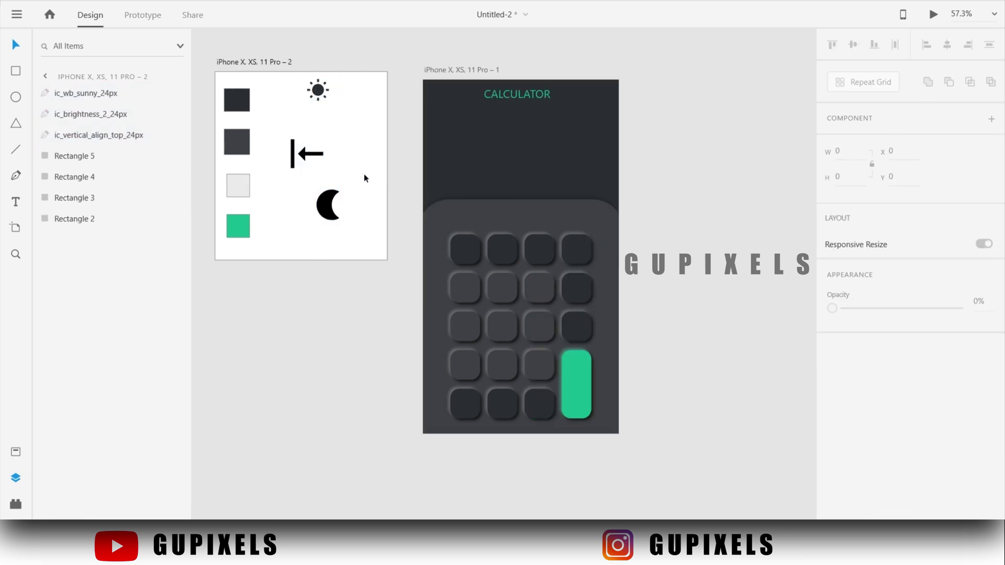
Step: Move the back-arrow icon from the palette artboard onto the last top-row button, scaled to about 45 by 51
click(309, 155)
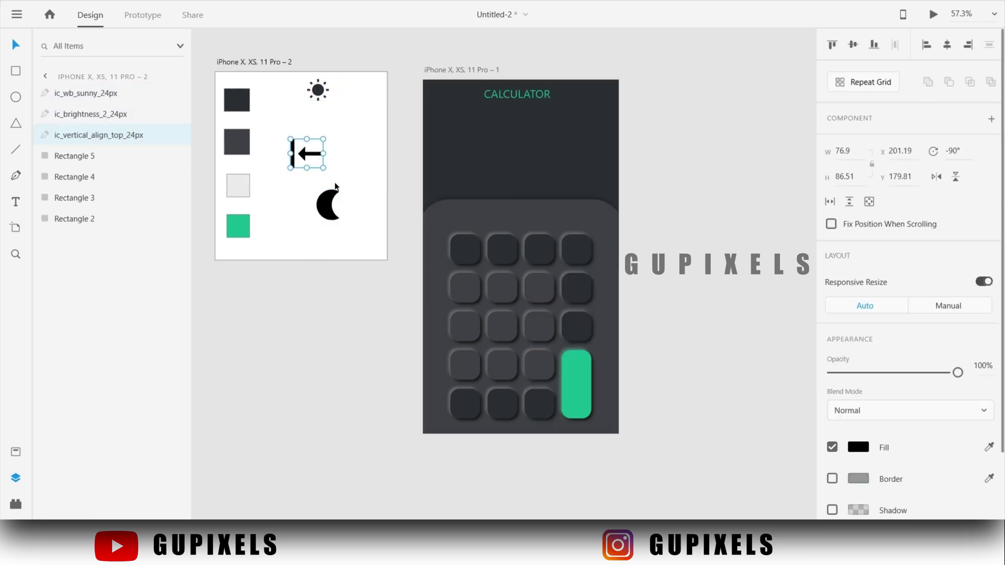
drag(304, 151, 577, 253)
key(Right)
key(Right)
key(Right)
key(Right)
key(Right)
key(Down)
key(Down)
Step: Fill the back-arrow icon with green sampled from the tall button
click(861, 448)
click(983, 450)
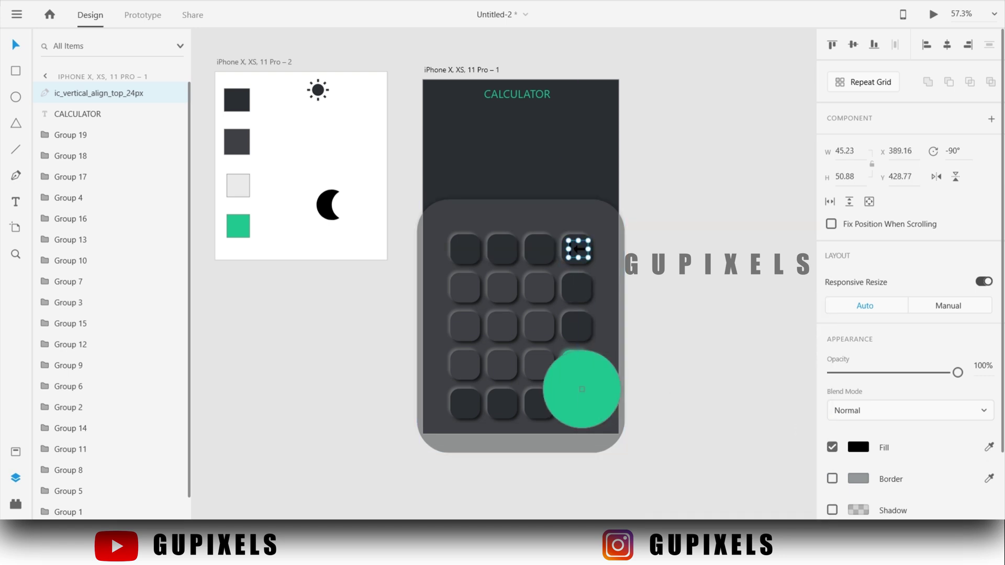
click(581, 389)
click(673, 329)
Step: Add a green "C" text label and centre it on the first button of the top row
click(323, 151)
key(t)
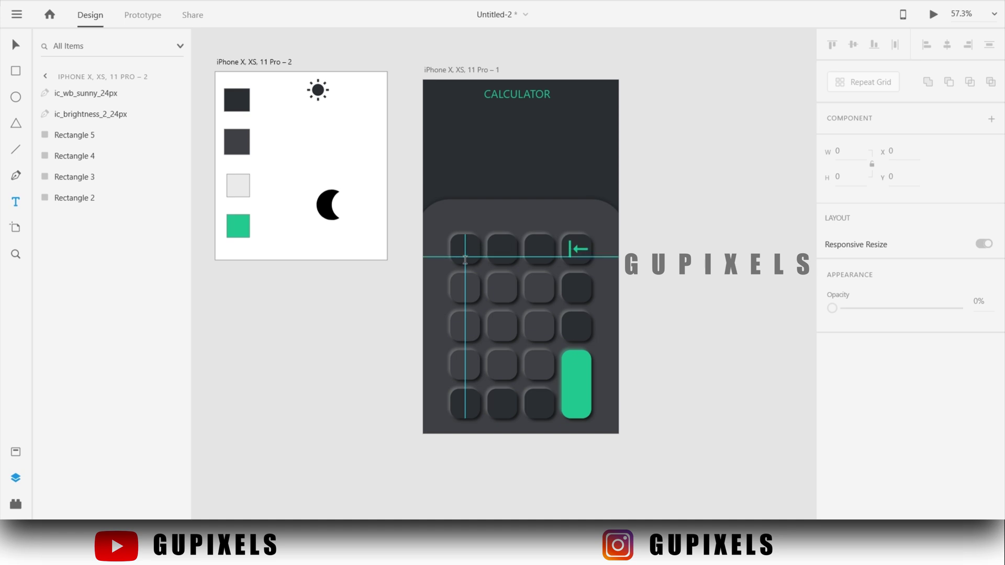
click(469, 169)
text(C)
key(BackSpace)
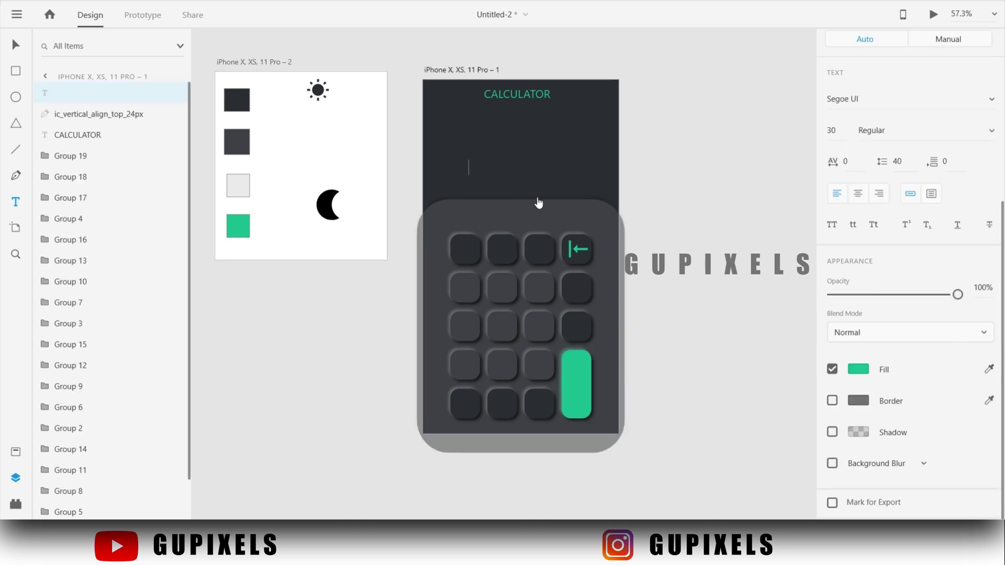
key(Escape)
drag(472, 169, 465, 251)
click(499, 186)
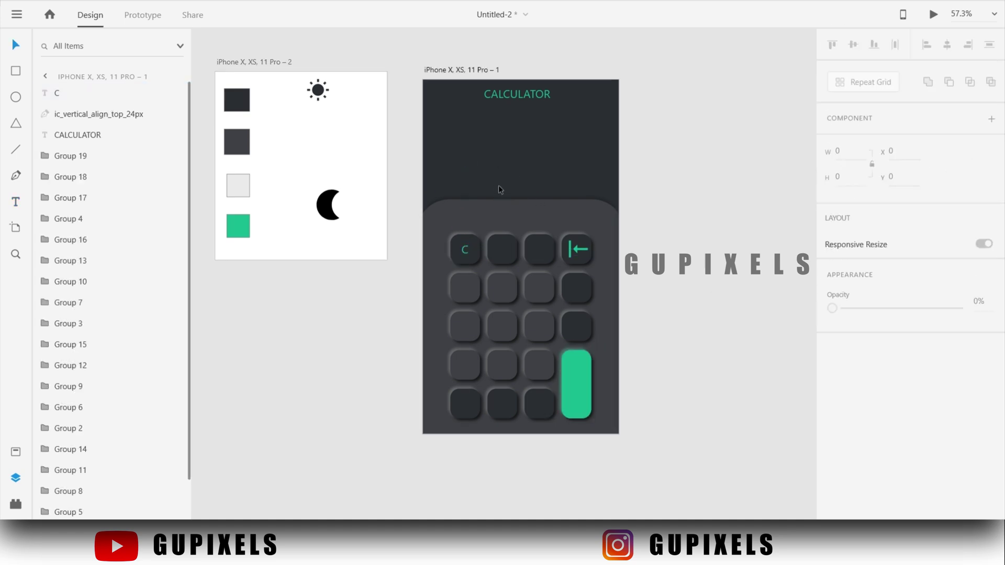
Step: Add separate green text labels "/", "*", "-" and "+" in the display area
key(t)
click(470, 150)
text(/)
click(525, 148)
text(*)
click(558, 149)
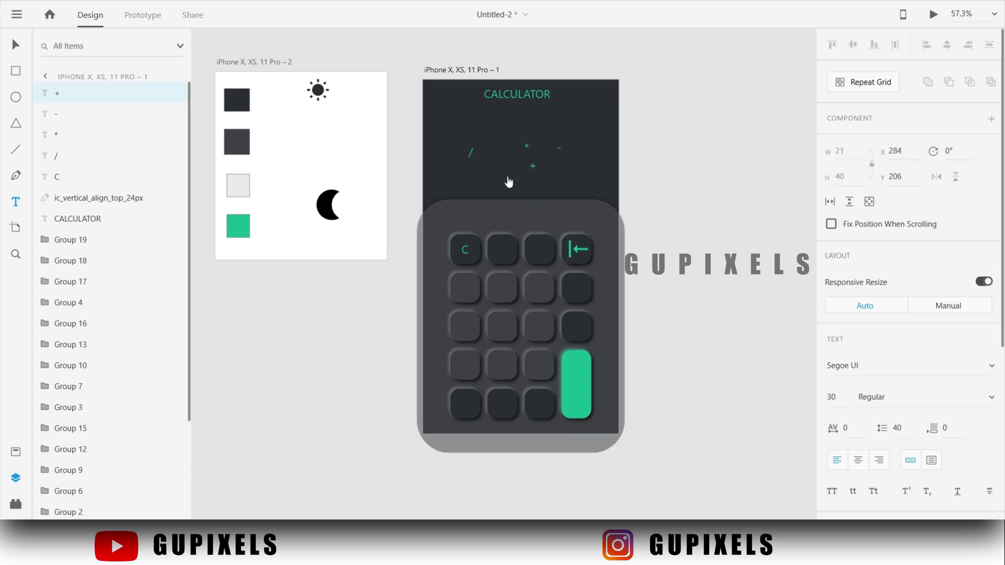
Step: Place "/" and "*" on the second and third top-row buttons, and "-" and "+" on the dark last-column buttons below the arrow
drag(471, 152, 503, 249)
drag(527, 148, 543, 253)
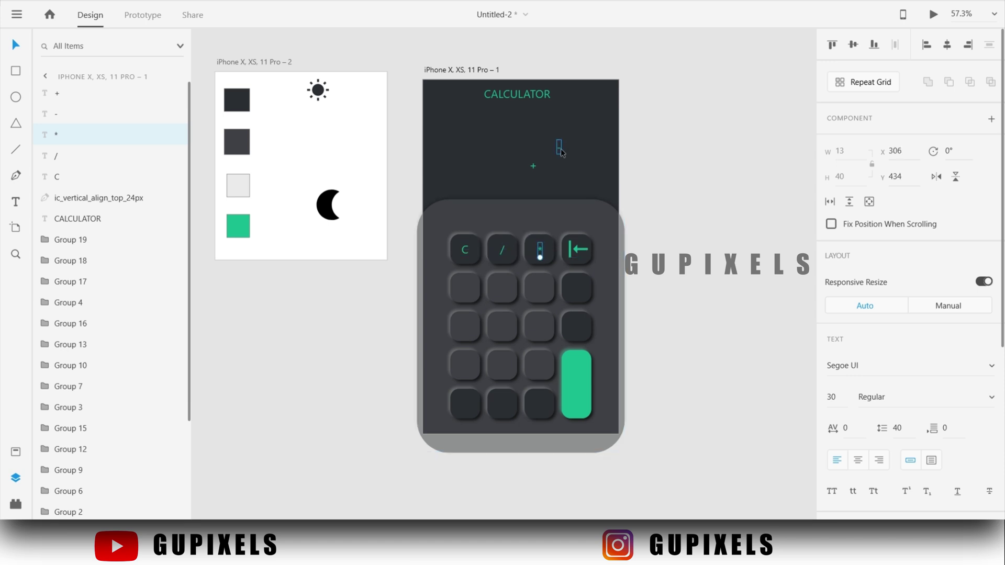
drag(533, 166, 579, 331)
click(657, 310)
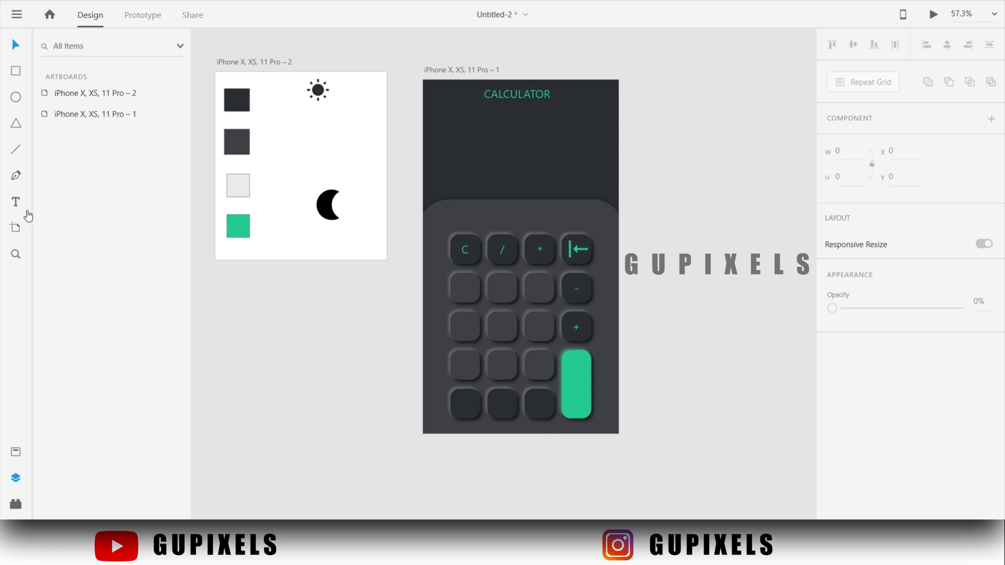
Step: Add separate green text labels "%", ".", "1" and "2" in the display area
click(489, 167)
text(%)
key(Escape)
click(543, 162)
text(0)
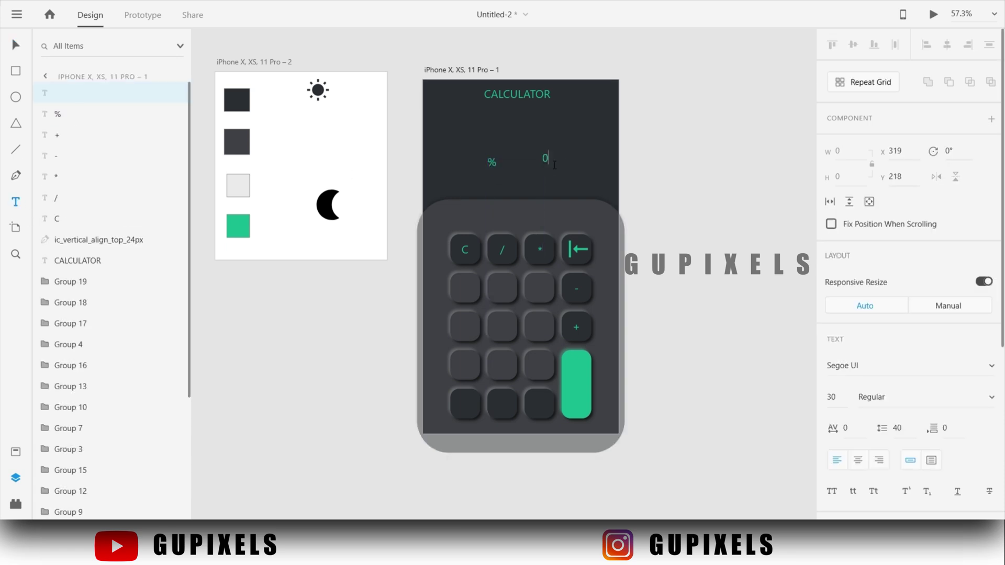
click(461, 126)
text(1)
click(483, 121)
text(2)
click(505, 118)
text(2)
key(Escape)
Step: Place the "%" label on the first bottom-row button and the "." label on the third
drag(492, 162, 465, 404)
drag(544, 396, 539, 406)
click(496, 182)
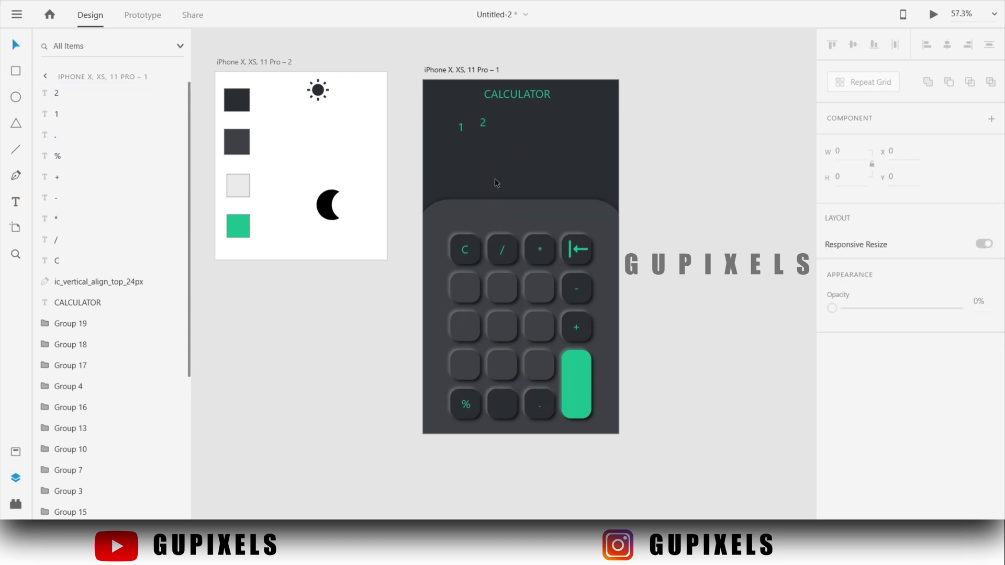
Step: Add an "=" text label with a dark fill and centre it on the tall green button
click(15, 199)
click(522, 163)
key(ctrl+a)
scroll(842, 387, down, 5)
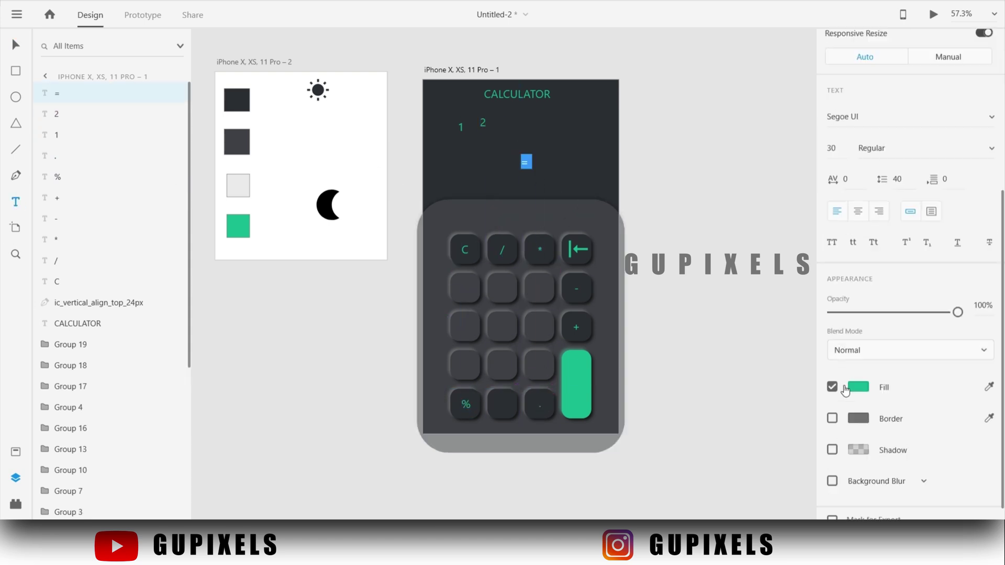
click(854, 371)
click(988, 369)
click(531, 166)
drag(531, 165, 577, 384)
click(691, 365)
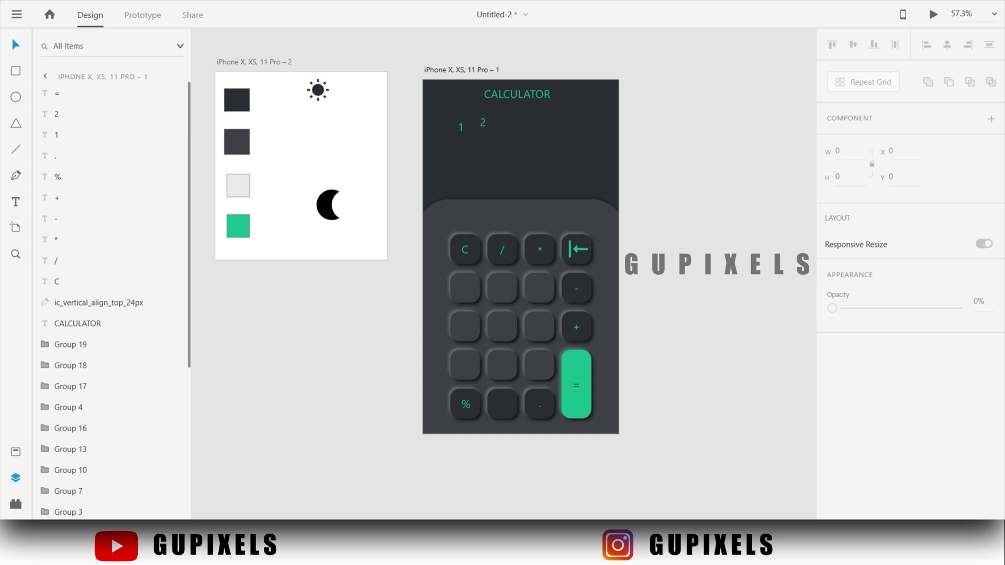
Step: Change the fill of the "=" label to white
click(577, 386)
click(864, 371)
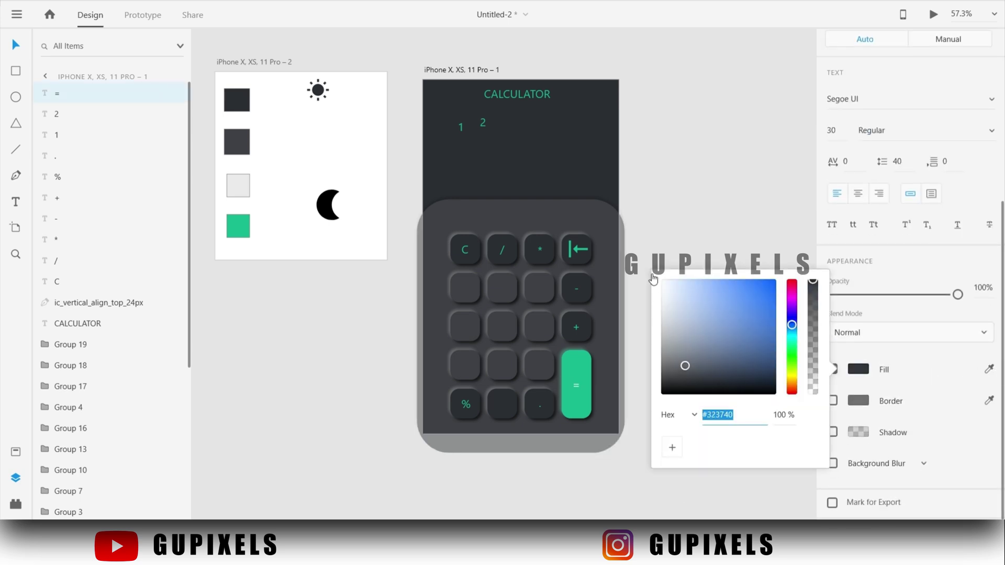
click(662, 280)
click(430, 135)
Step: Place the "1" label on the first button of the fourth row and fill it with white
drag(461, 127, 467, 365)
scroll(864, 370, down, 5)
click(864, 371)
click(662, 281)
click(672, 252)
Step: Place the "2" label on the second button of the fourth row and fill it with white
drag(483, 119, 502, 365)
scroll(871, 444, down, 5)
click(858, 369)
click(662, 281)
click(641, 298)
click(681, 367)
click(502, 140)
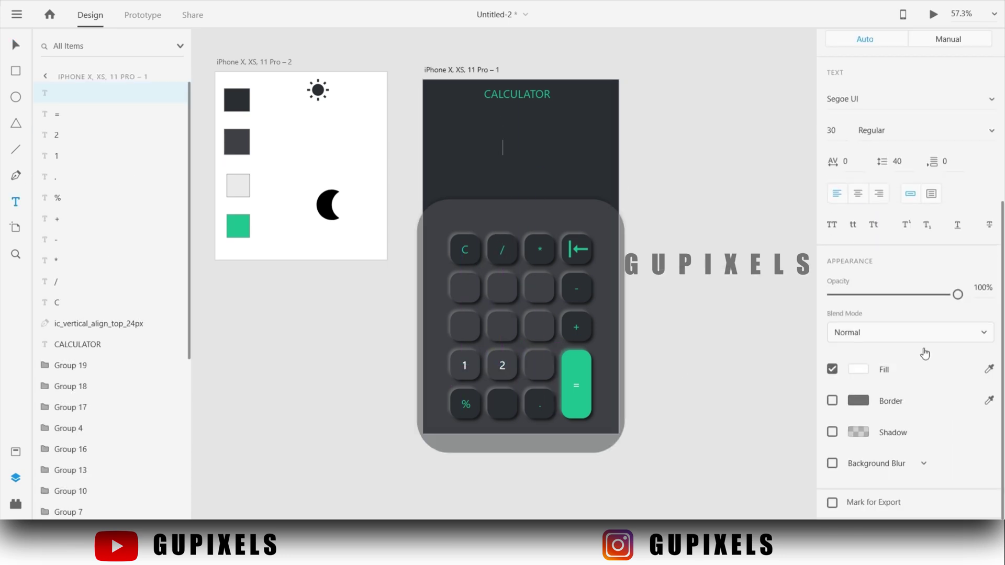
key(Escape)
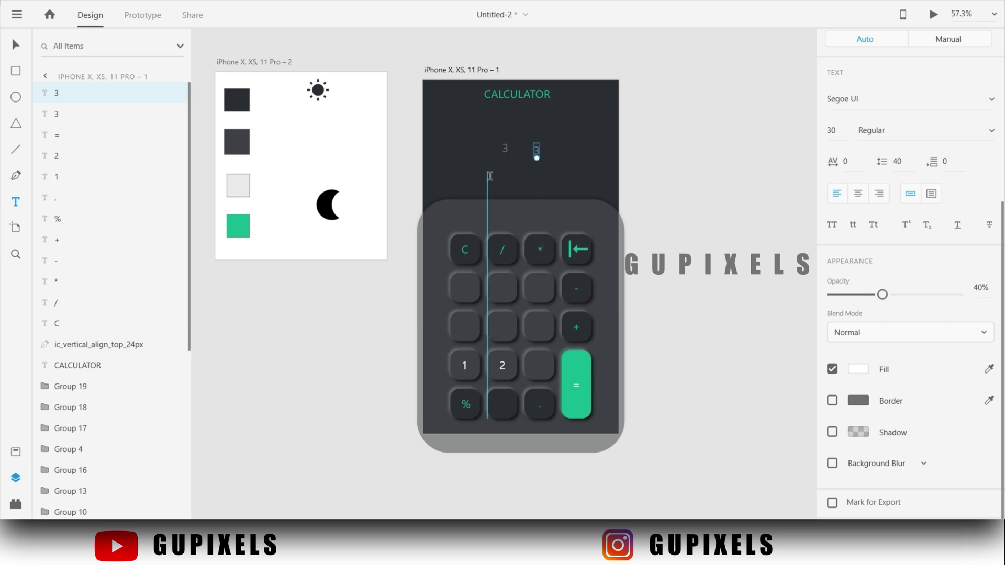
drag(505, 148, 540, 369)
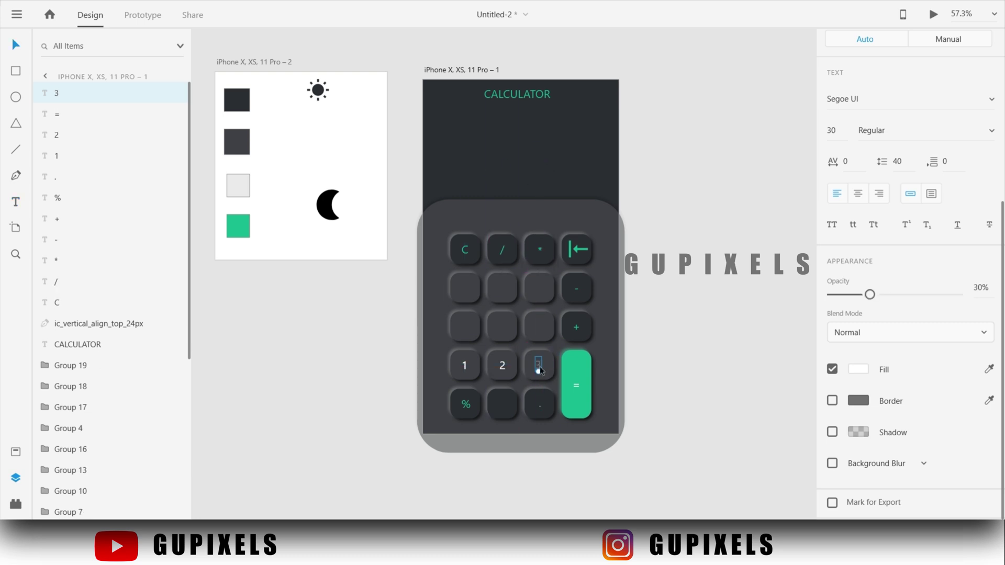
click(860, 369)
click(642, 330)
click(538, 366)
key(Delete)
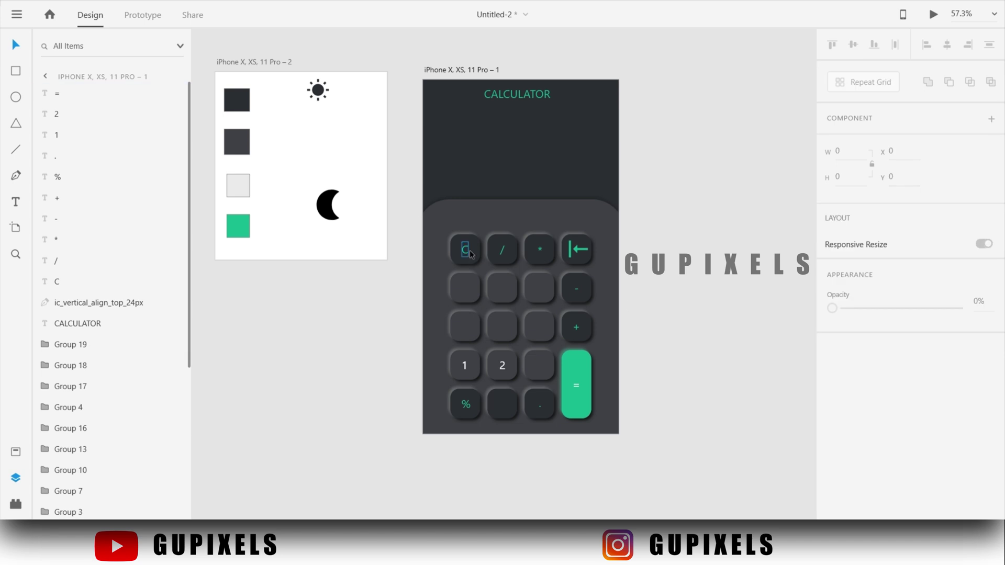
Step: Add separate white text labels "3", "4", "5" and "6" in the calculator's empty display area
click(488, 153)
text(3)
click(525, 149)
text(4)
click(550, 163)
text(5)
click(488, 174)
text(6)
Step: Add separate white text labels "7", "8", "9" and "0" in the calculator's display area
click(522, 179)
text(6)
click(458, 122)
text(8)
click(508, 113)
text(9)
click(545, 113)
text(0)
key(Escape)
Step: Place the "3" label on the fourth row's third button and "4", "5" and "6" on the third row's buttons
drag(491, 152, 540, 369)
drag(528, 147, 505, 332)
drag(486, 170, 540, 327)
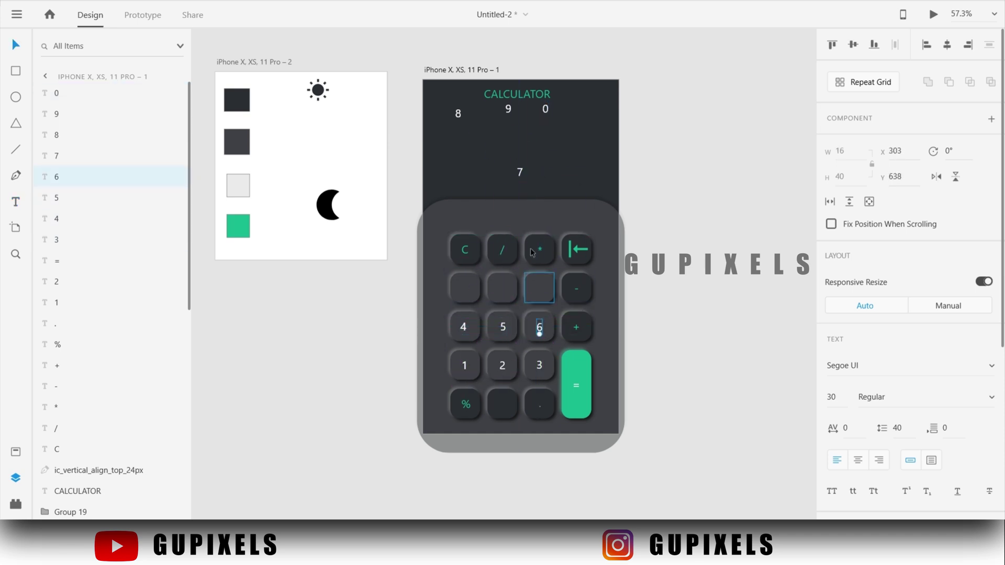
Step: Place the "7", "8" and "9" labels on the second row's buttons and "0" on the bottom row's second button
drag(471, 299, 466, 296)
drag(458, 114, 504, 289)
drag(508, 108, 540, 294)
drag(545, 110, 502, 409)
click(663, 192)
Step: Add the white expression text "10 * 10" to the display, lined up with the right edge of the button grid
click(536, 147)
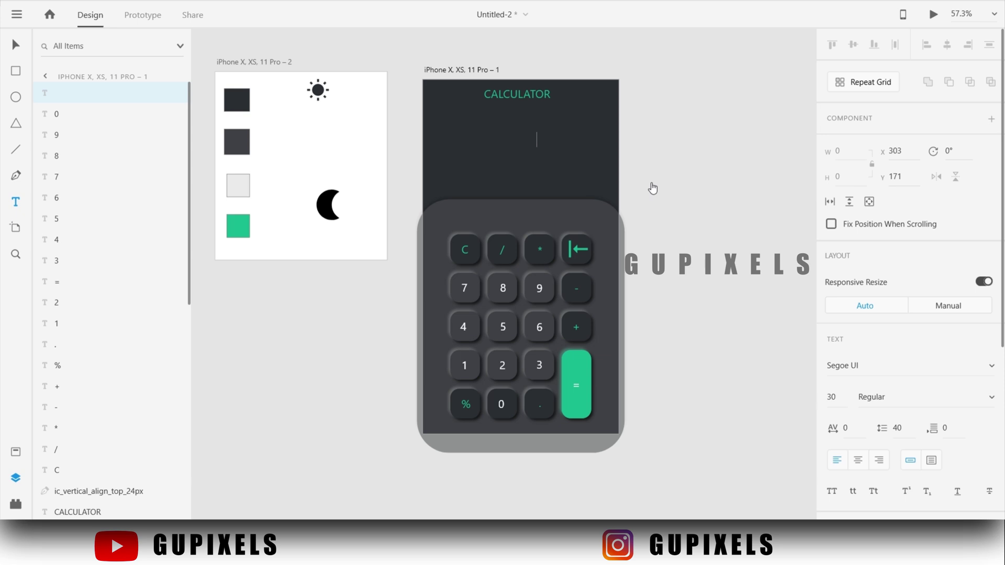
key(Escape)
drag(547, 144, 567, 153)
Step: Add an "=" sign and the result "20" below the expression, at opposite ends of the display line
click(453, 182)
text(=)
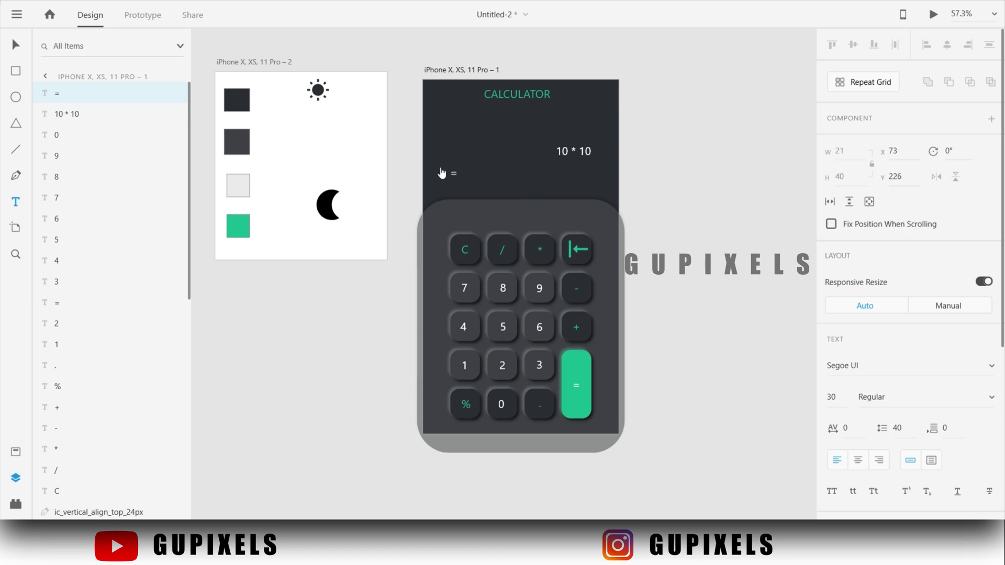
click(558, 173)
text(20)
drag(564, 174, 587, 175)
Step: Fill the display's "=" sign and the result "20" with the green sampled from the tall button
shift+click(453, 173)
scroll(857, 382, down, 5)
click(988, 369)
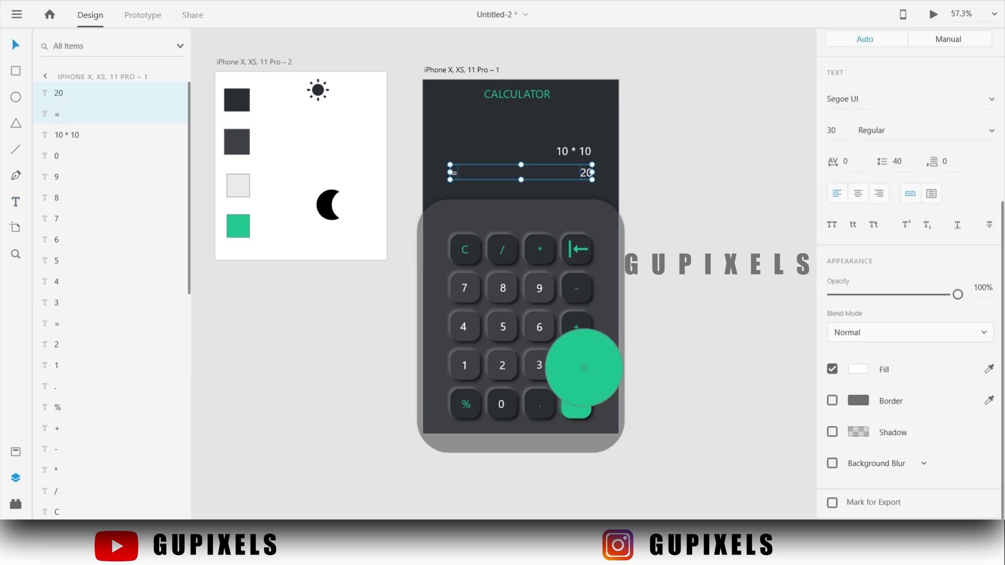
click(612, 188)
Step: Place the sun icon in the dark calculator's upper-right corner, filled white and scaled to about 44 px wide
drag(318, 90, 604, 101)
click(859, 370)
drag(668, 307, 661, 290)
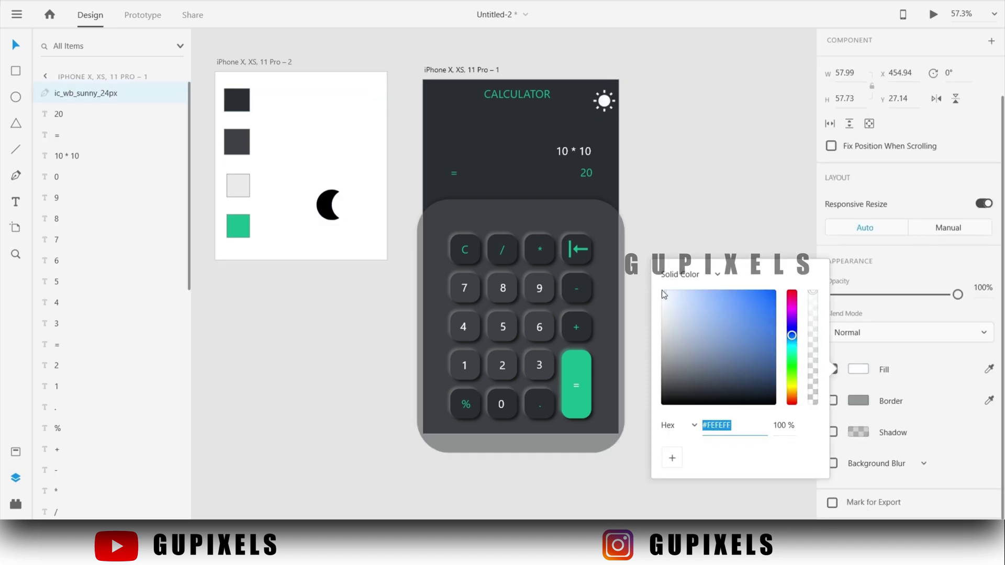
drag(607, 98, 612, 105)
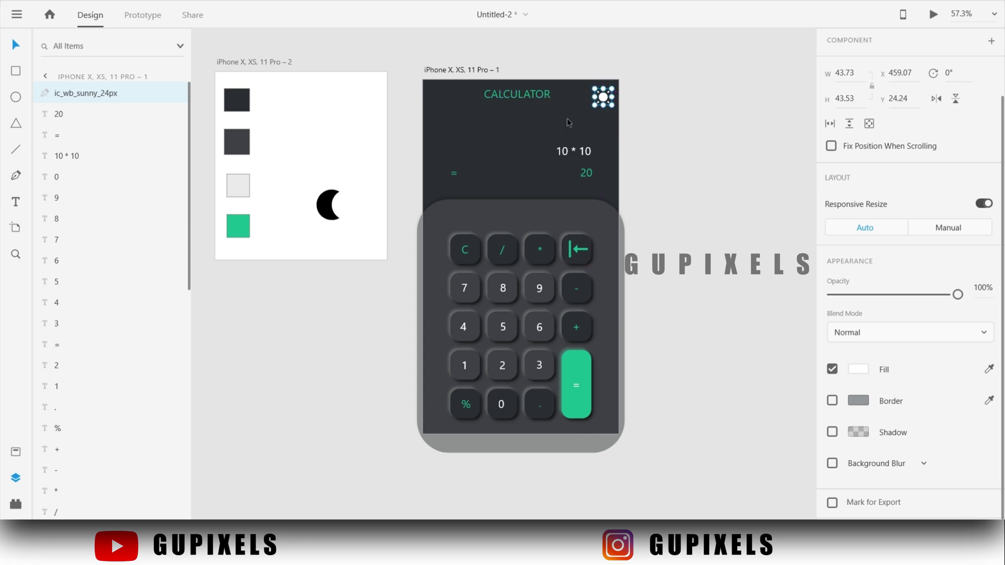
click(657, 164)
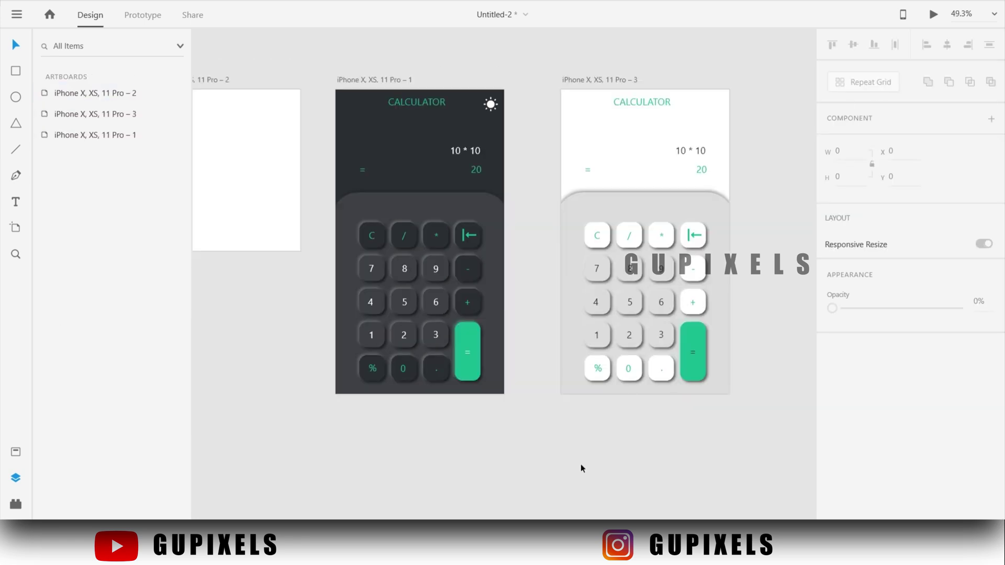
Step: Fill the hidden sun icon in the light artboard's Group 20 with the green of the calculator's tall button
click(718, 103)
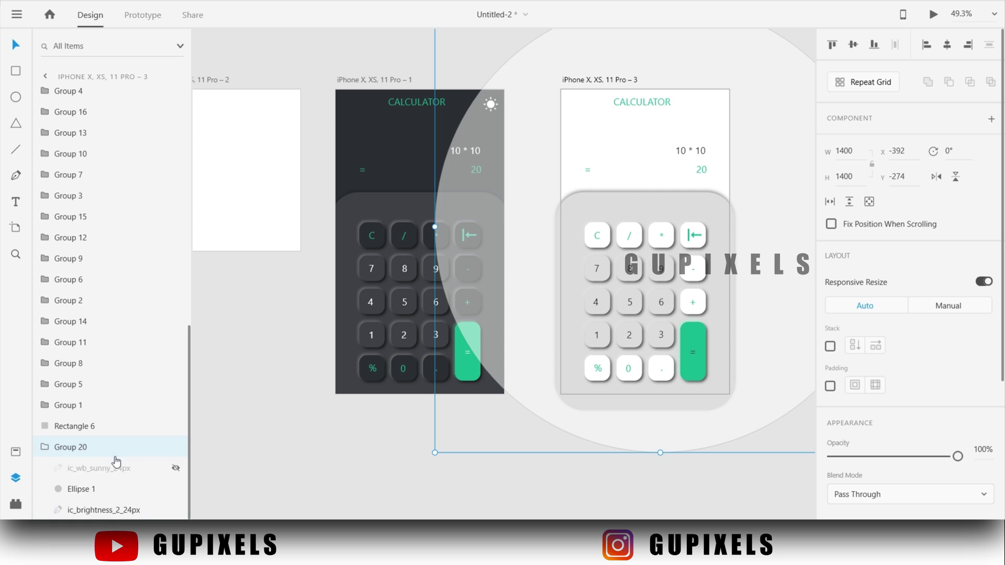
drag(116, 461, 117, 461)
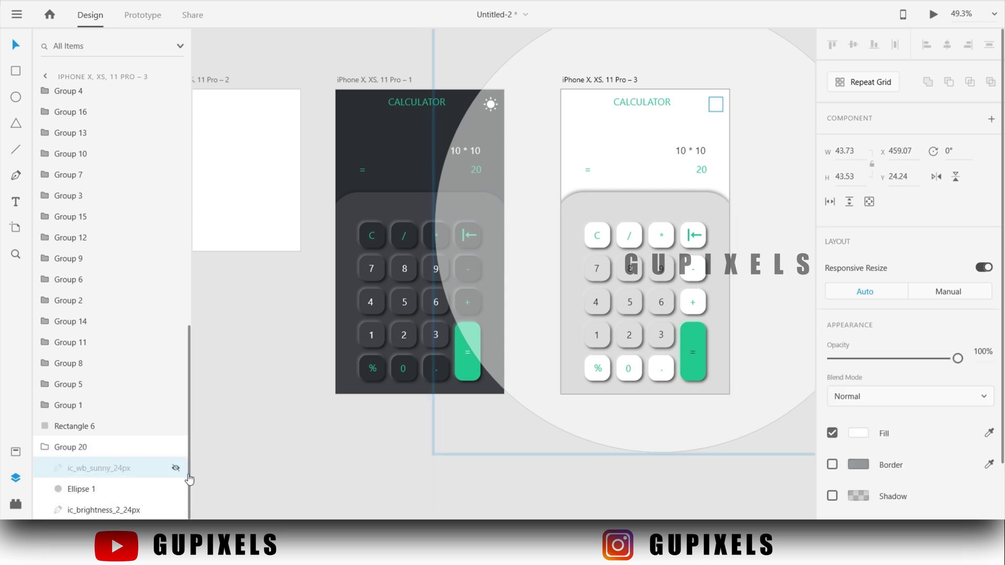
click(989, 433)
click(468, 366)
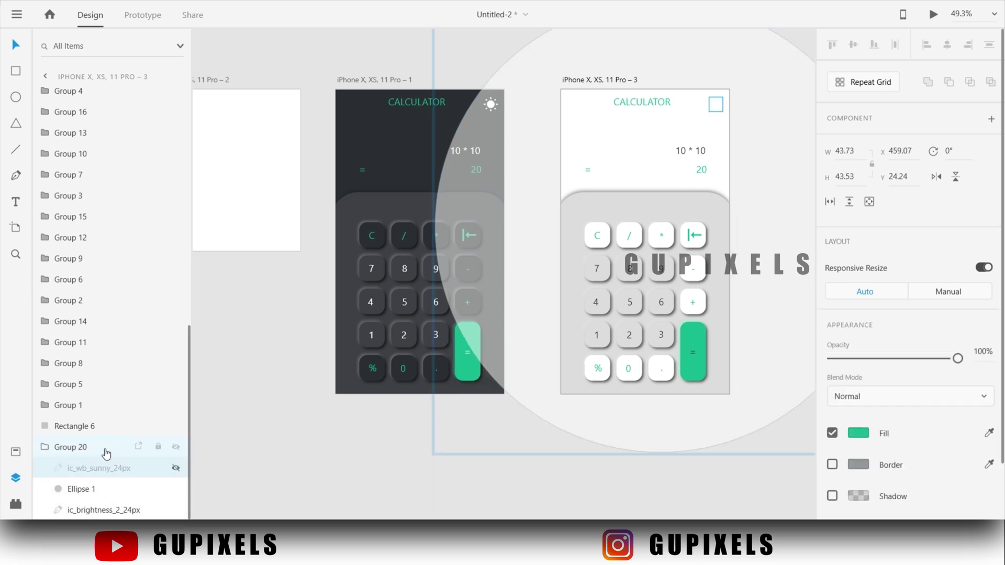
Step: Show the sun icon and hide the moon icon in the light artboard's Group 20
click(176, 510)
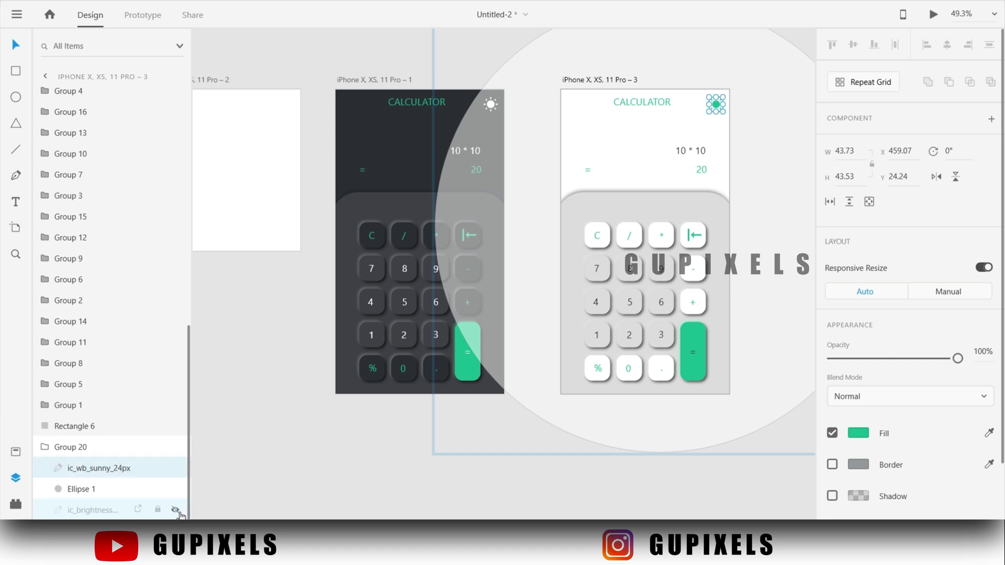
click(176, 510)
click(308, 460)
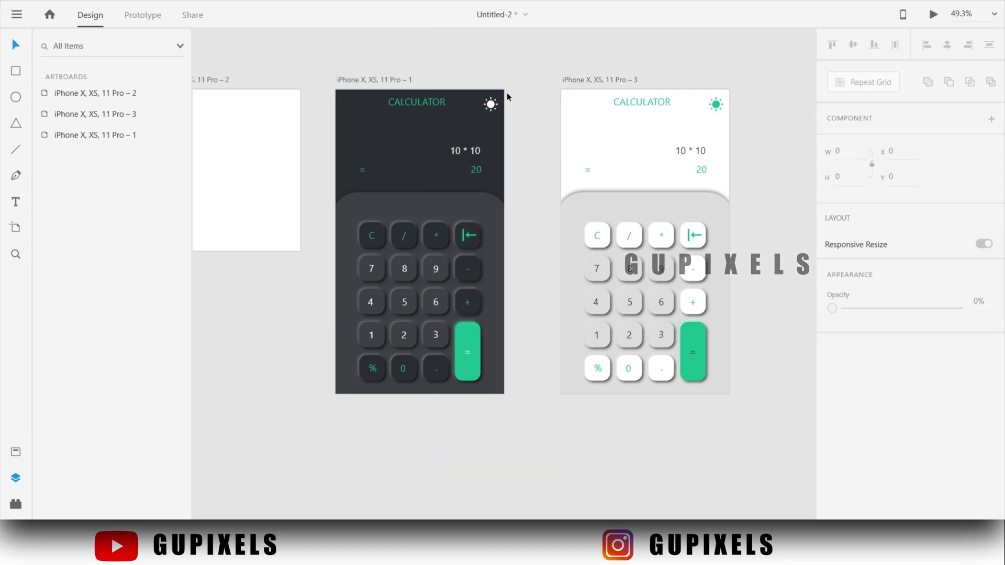
Step: Move the moon icon to the top of the light artboard's Group 20 and make it visible
click(718, 105)
drag(107, 508, 109, 464)
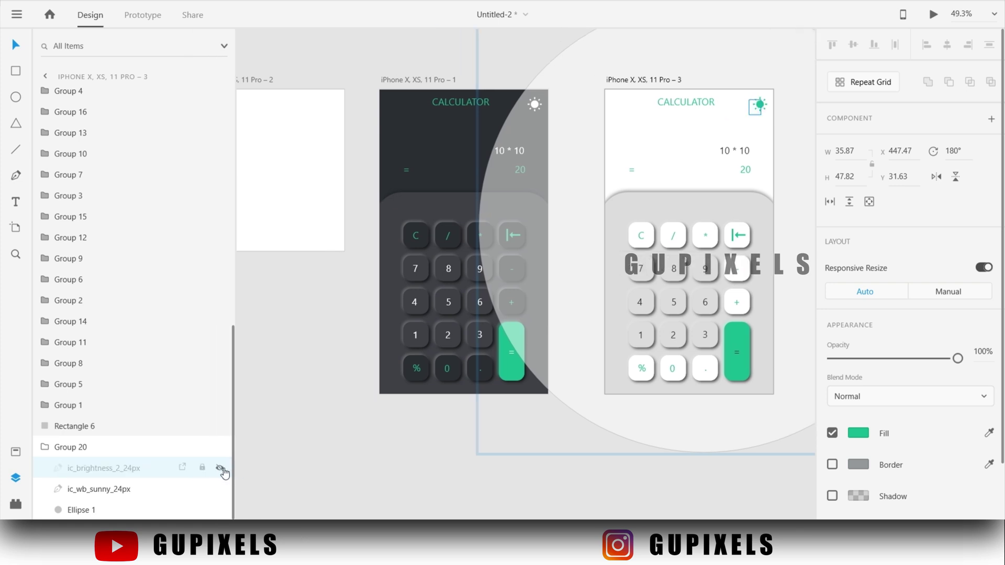
click(220, 489)
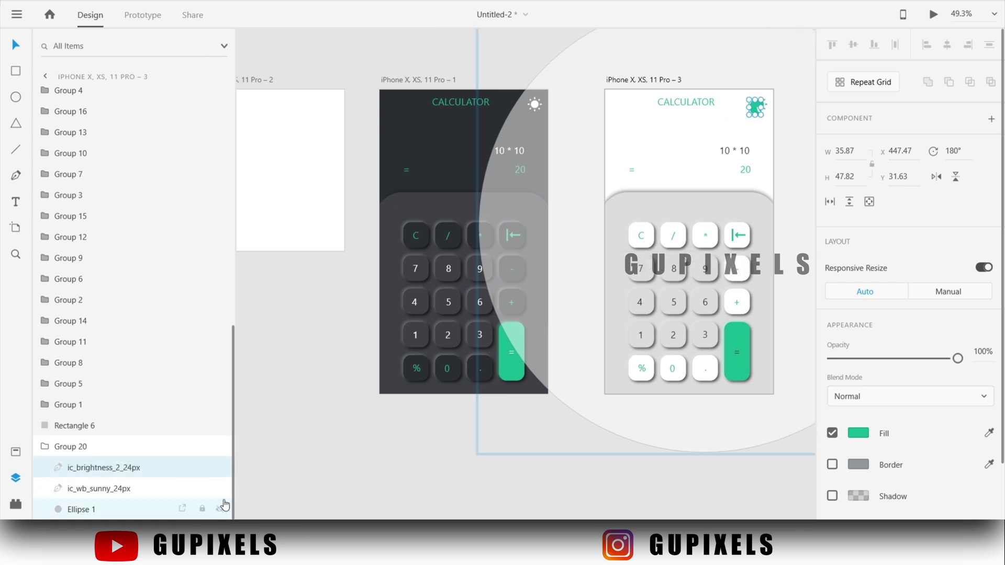
click(545, 395)
scroll(607, 458, up, 1)
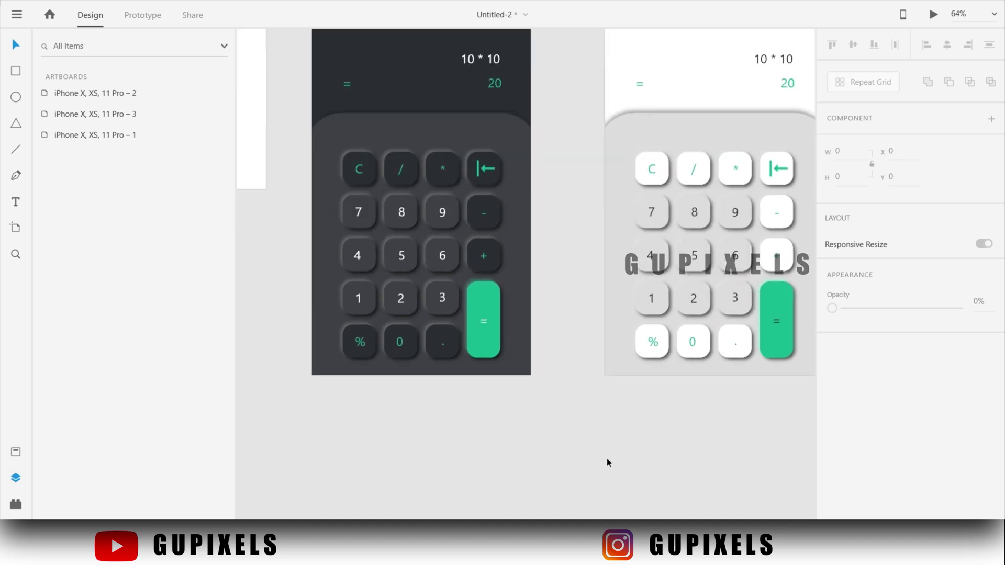